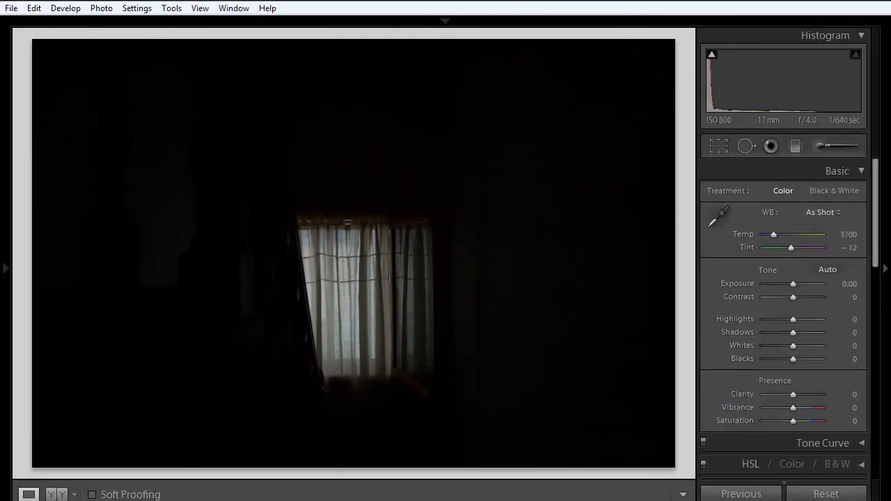
Reveal the filmstrip panel along the bottom of the Develop module with F6.
key("F6")
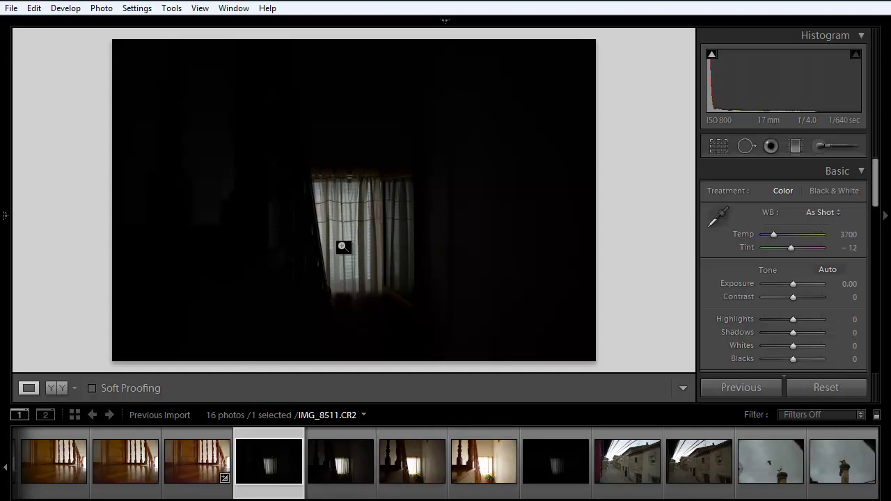
left_click(362, 232)
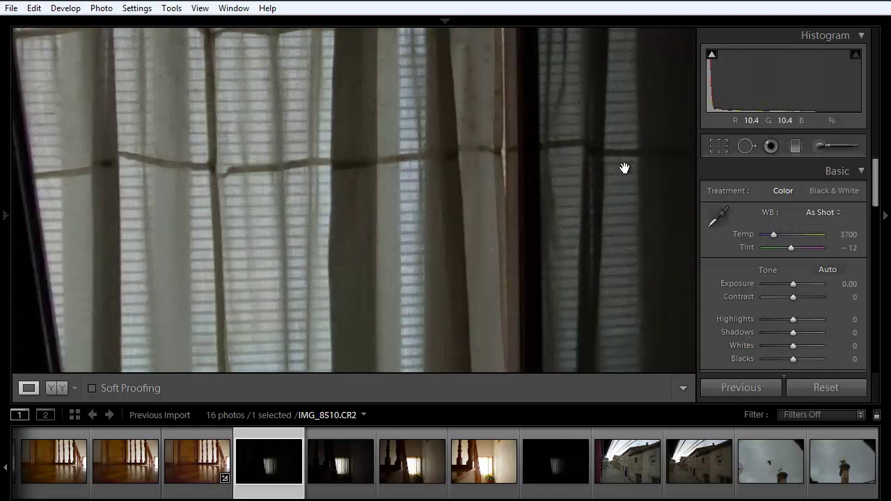
mouse_move(388, 168)
left_mouse_down()
mouse_move(404, 143)
mouse_move(354, 163)
mouse_move(315, 158)
left_mouse_up()
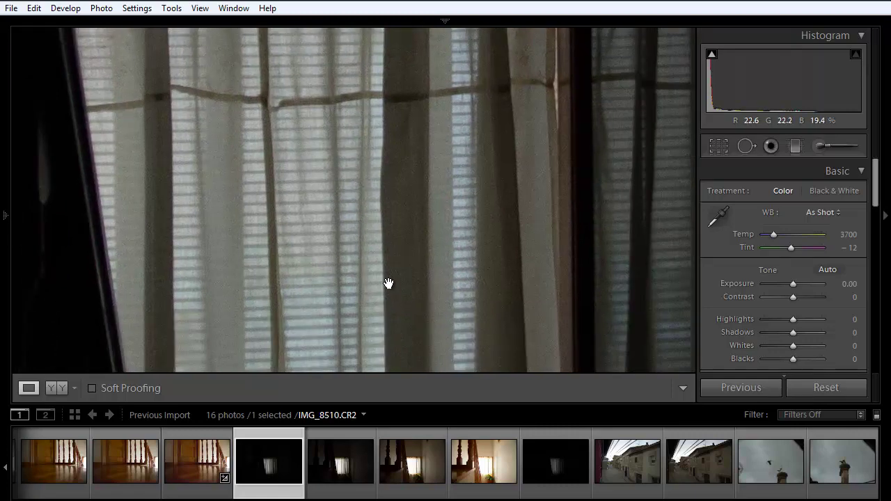
left_click(409, 183)
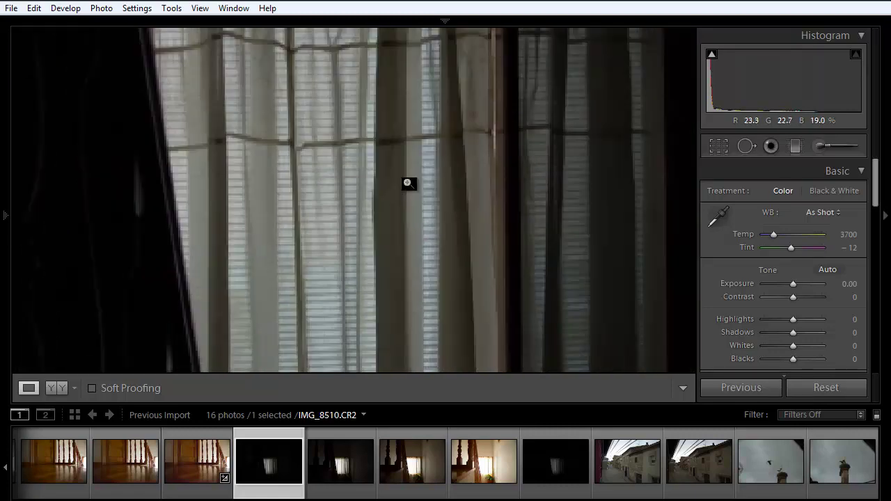
Compare the brighter and darker staircase brackets, ending on the middle exposure IMG_8512.
left_click(480, 466)
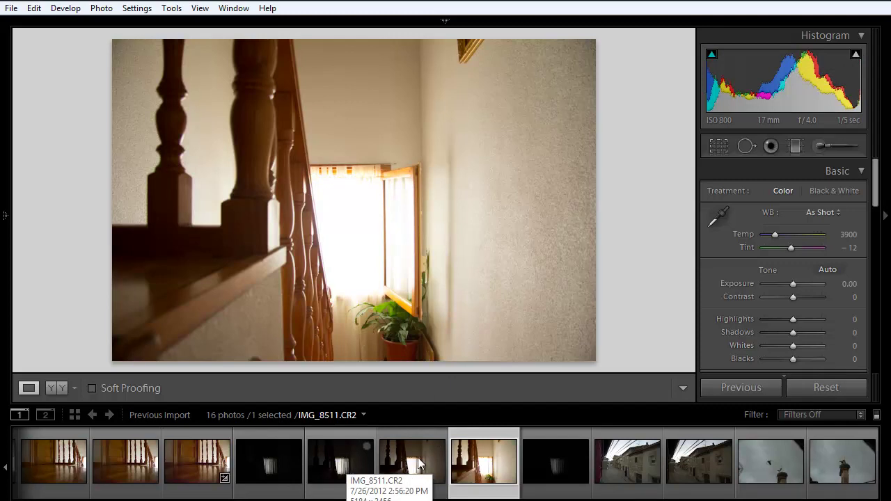
left_click(367, 473)
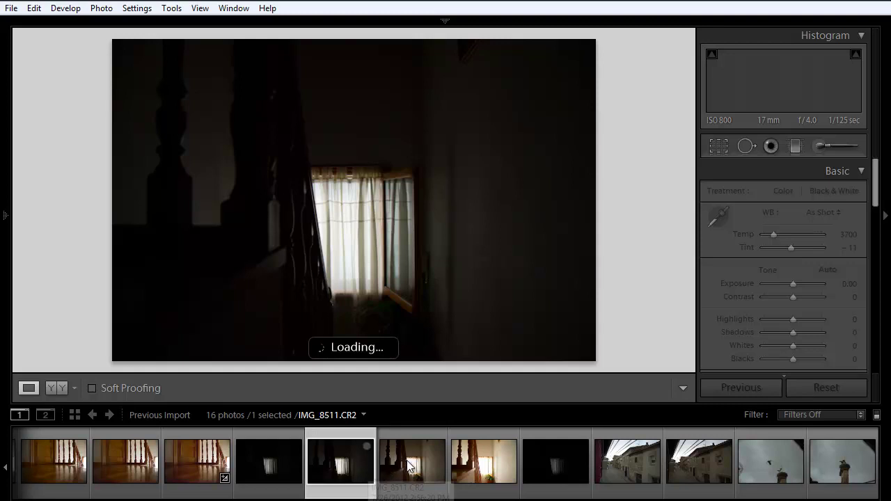
left_click(409, 466)
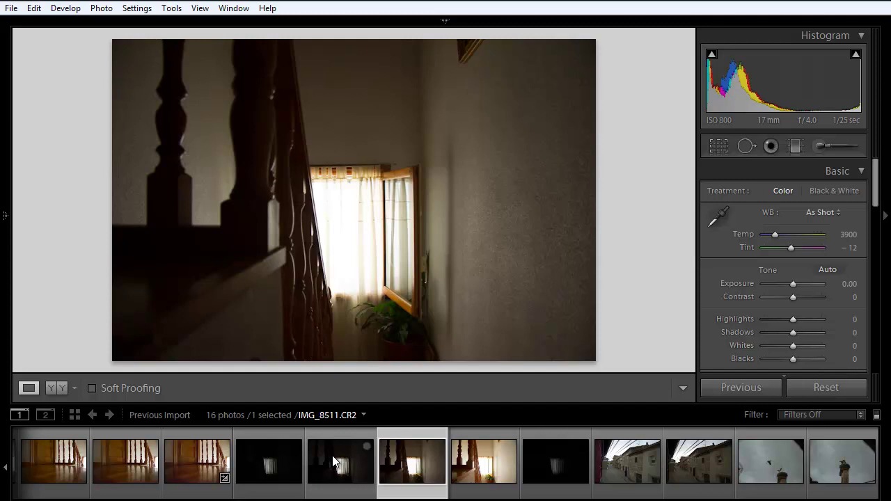
Step through the darker brackets in the filmstrip to open IMG_8510.
left_click(334, 462)
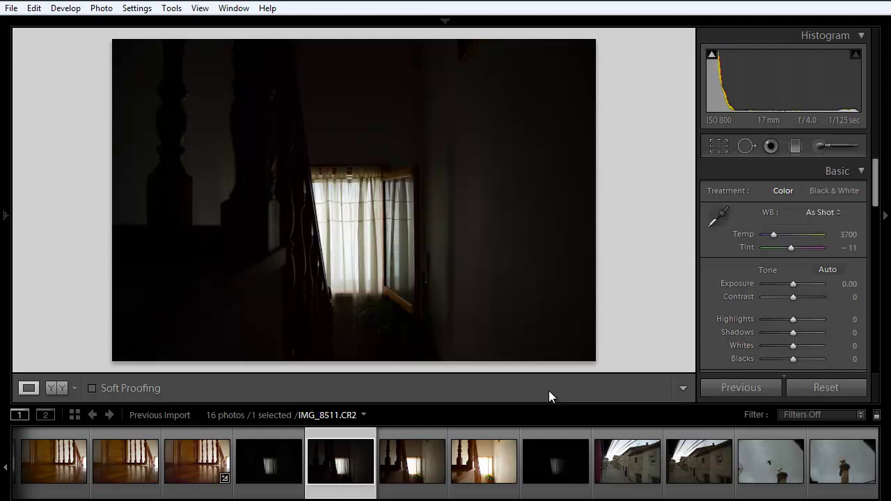
left_click(260, 463)
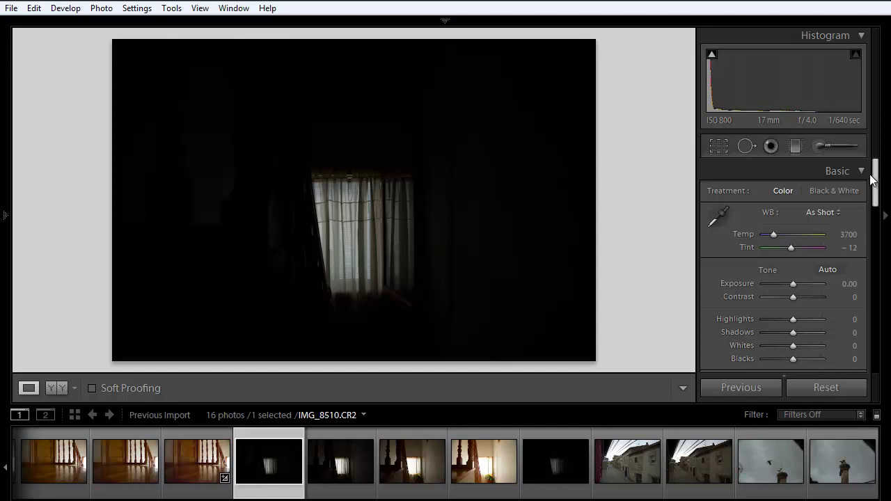
Test and reset Shadows, then push Exposure to +5.00 on IMG_8510.
left_click(824, 333)
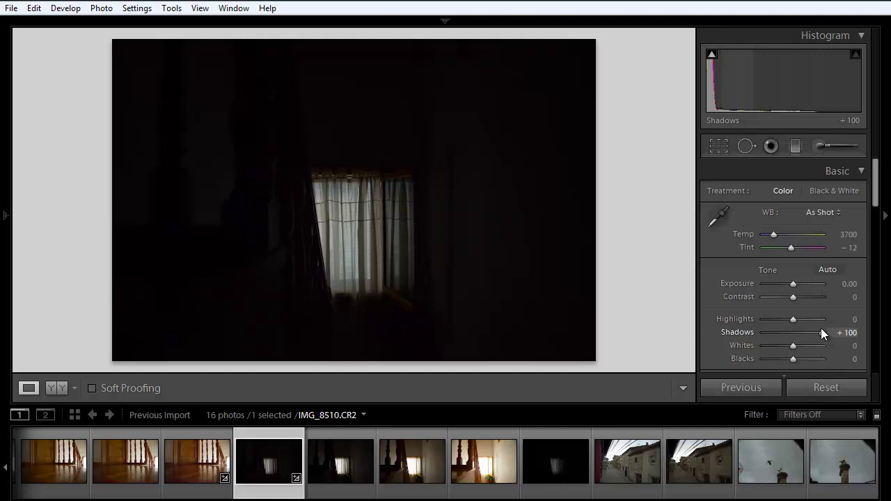
double_click(820, 332)
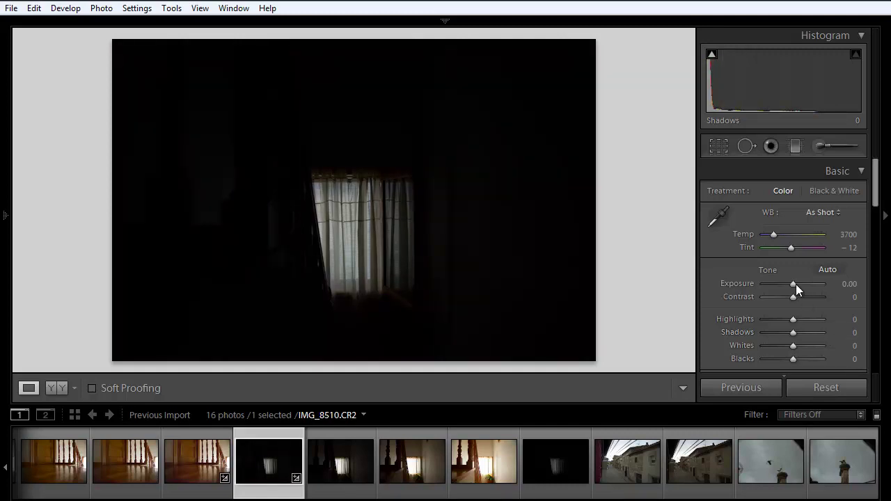
left_click_drag(794, 284, 828, 289)
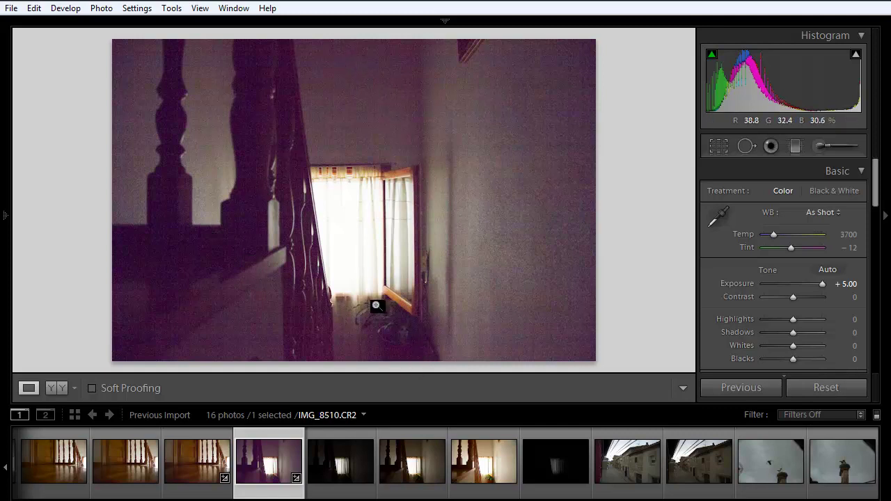
After a quick zoom noise check, set Highlights −100, Contrast +48 and Shadows +93.
left_click(543, 237)
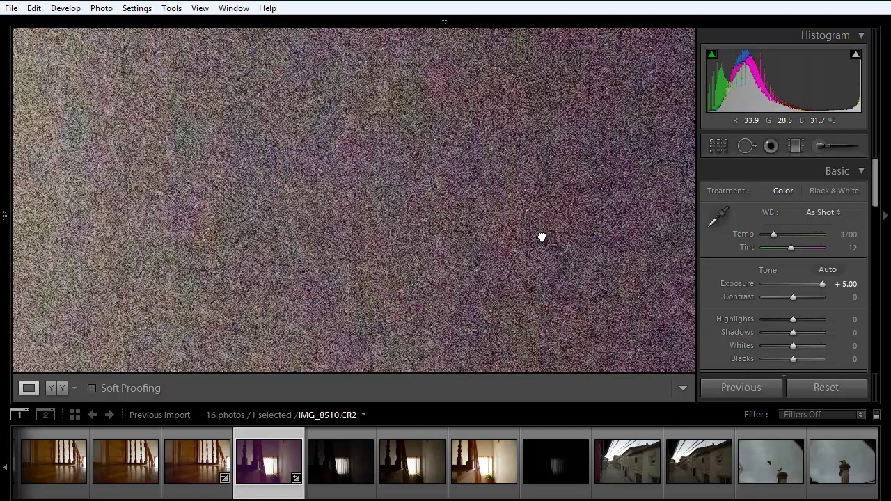
left_click(542, 236)
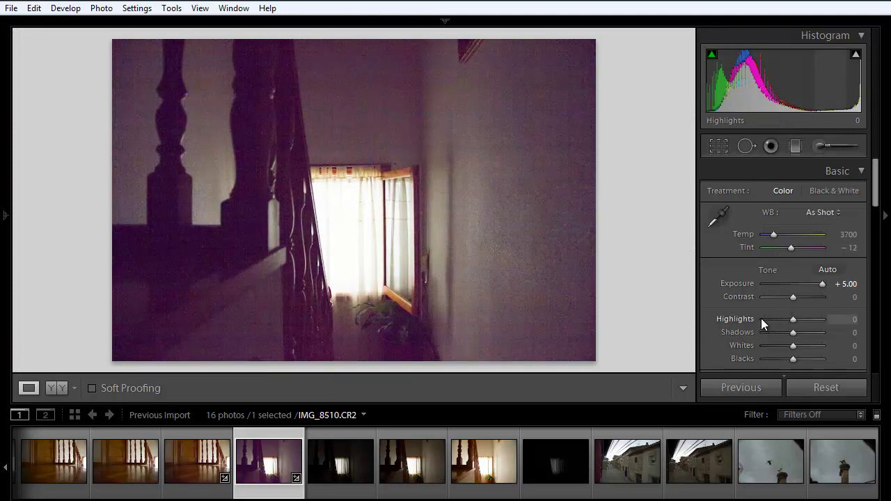
left_click(761, 318)
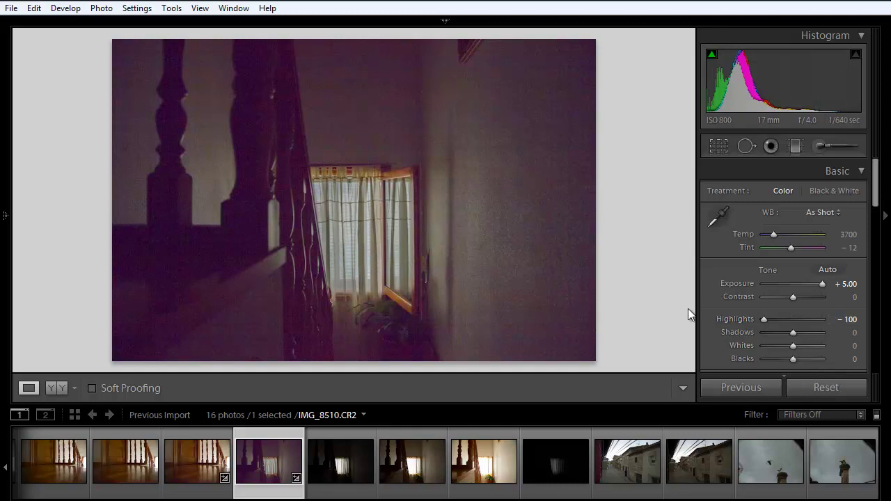
left_click(802, 296)
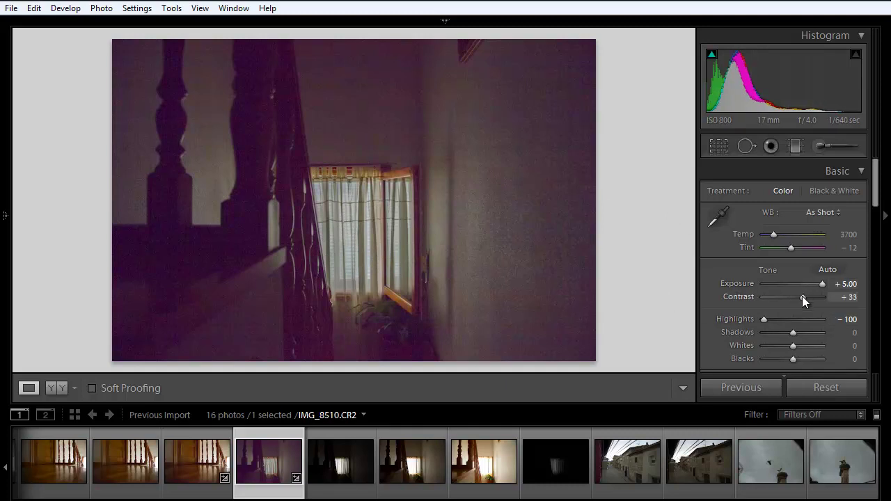
left_click_drag(802, 298, 807, 298)
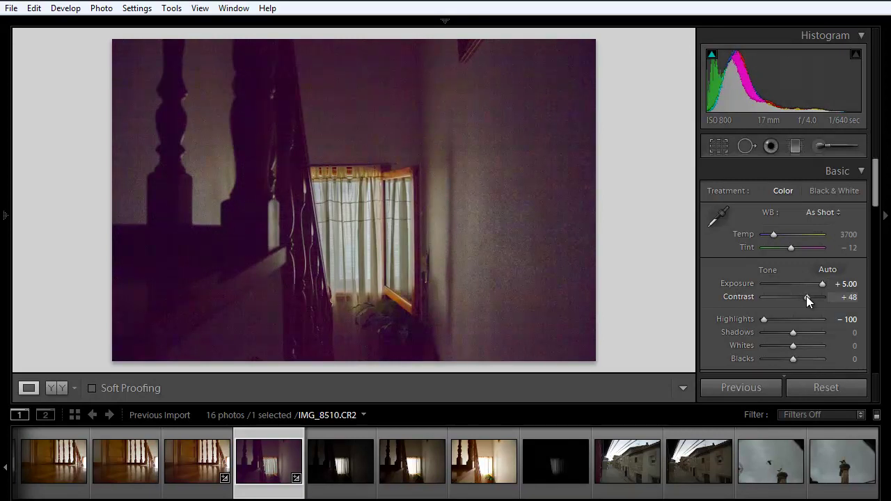
left_click(811, 334)
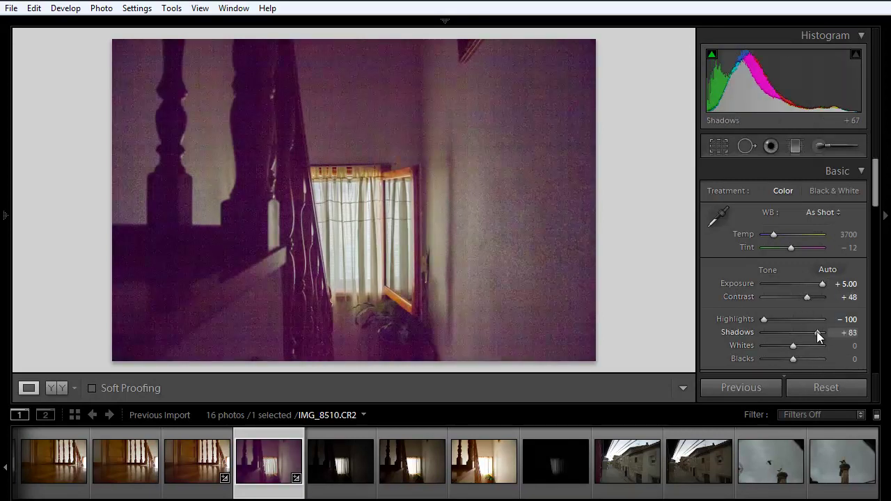
left_click_drag(816, 331, 819, 331)
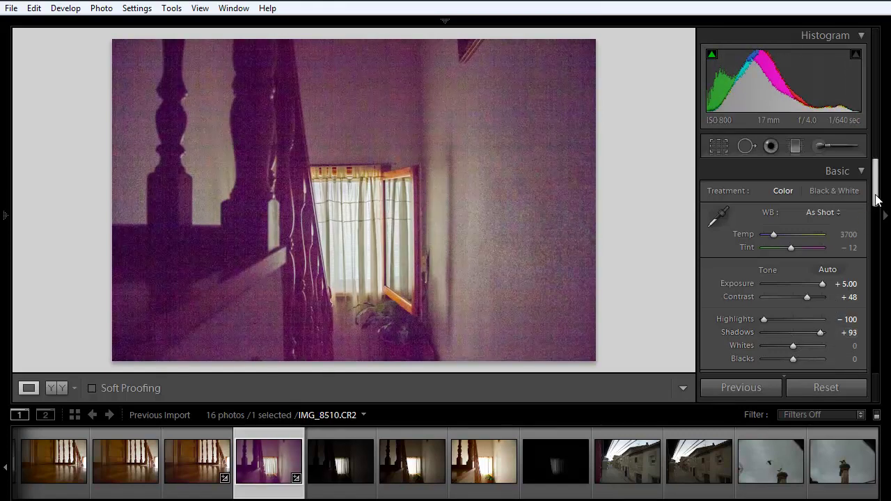
Set Saturation to −100 and Clarity to +40 in the Presence section.
left_click_drag(875, 199, 876, 224)
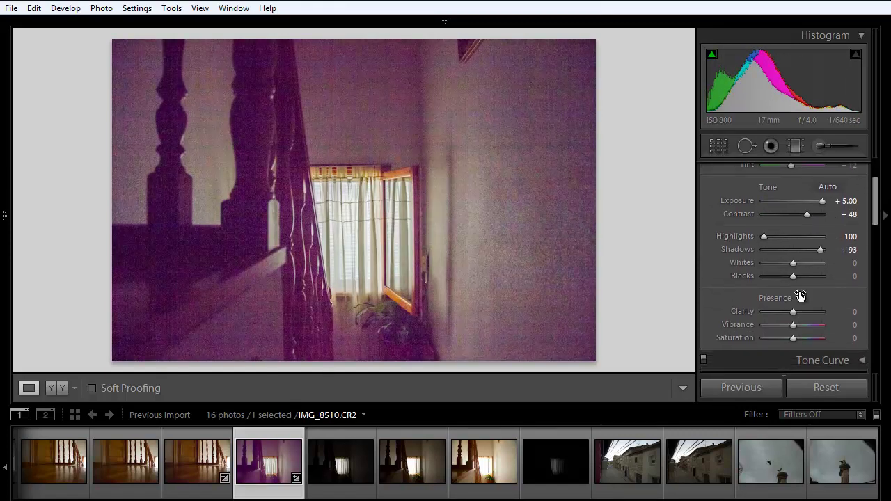
left_click(764, 339)
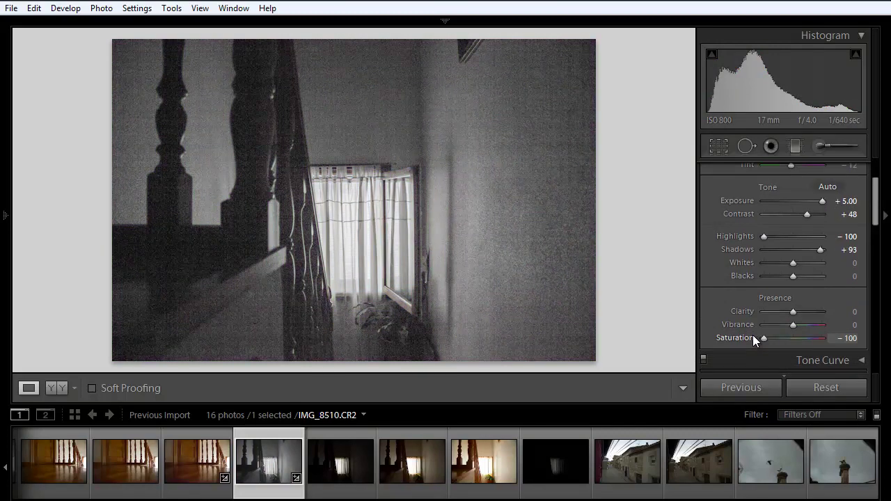
left_click(804, 311)
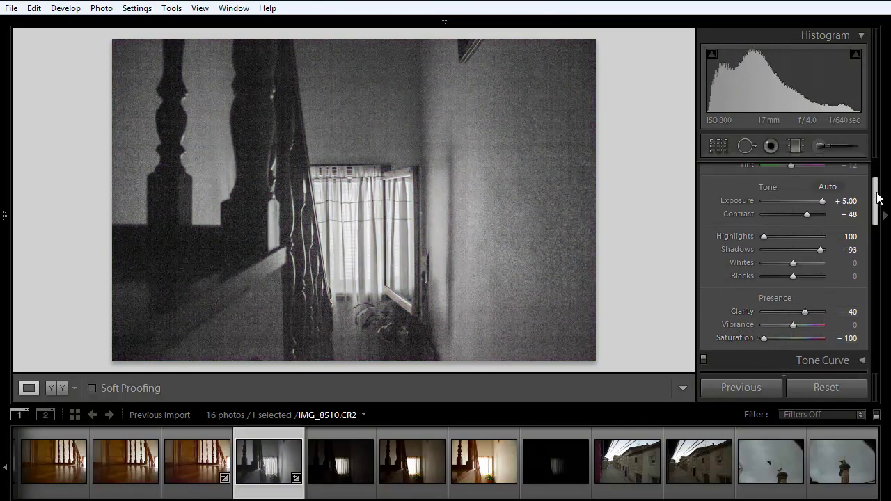
left_click_drag(876, 199, 878, 293)
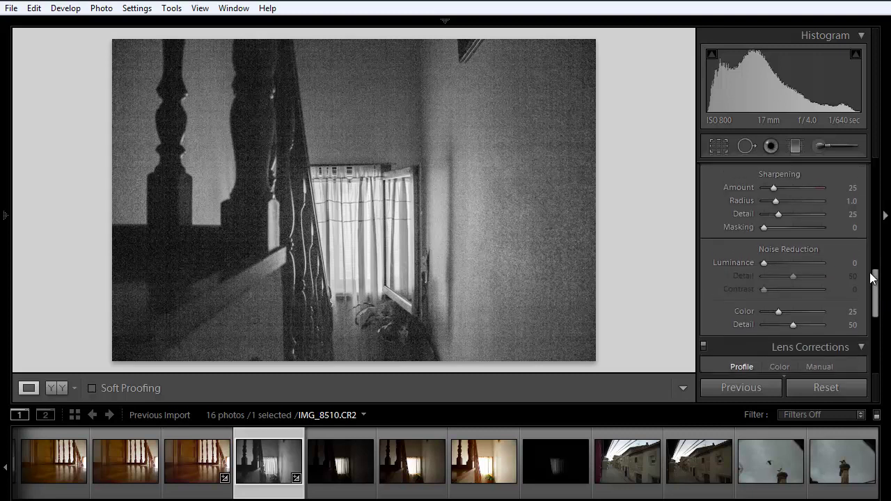
Set the Detail panel's Luminance noise reduction slider to 33.
left_click(783, 263)
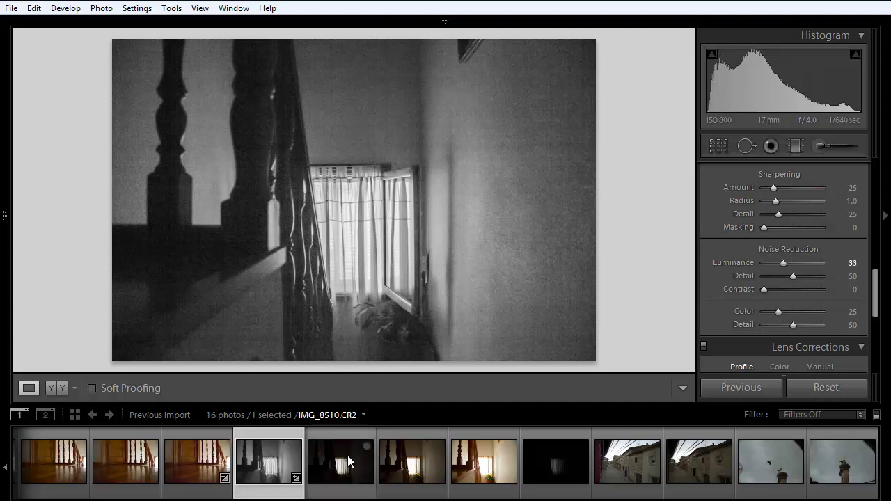
left_click(483, 470)
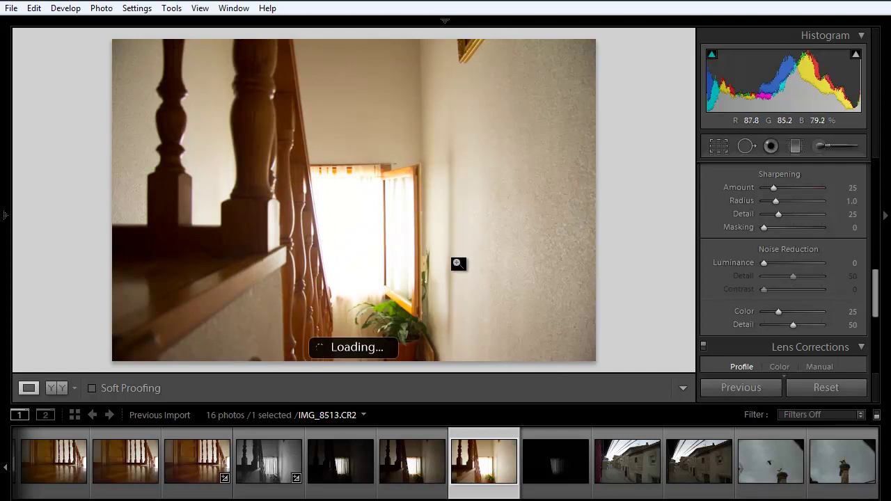
left_click(856, 55)
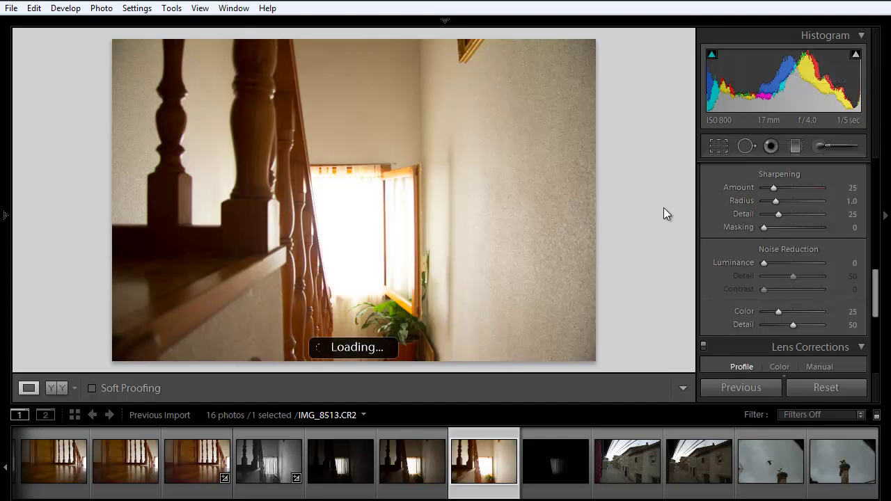
left_click(271, 476)
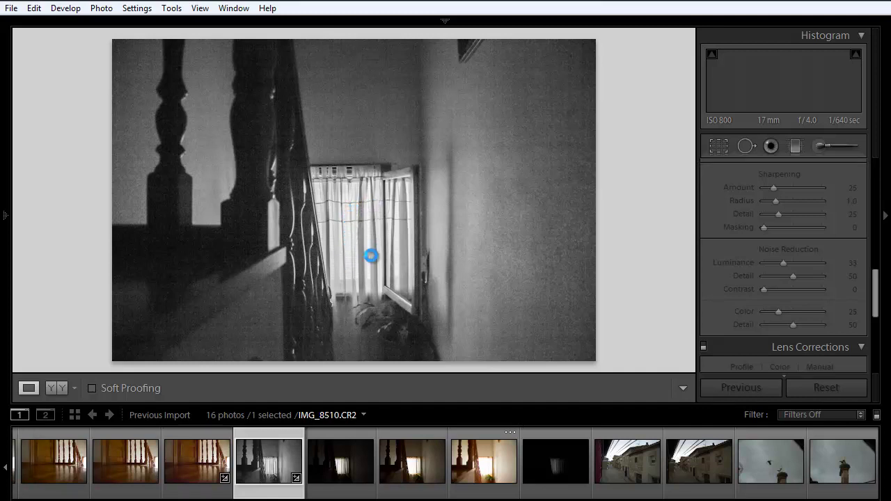
left_click(491, 478)
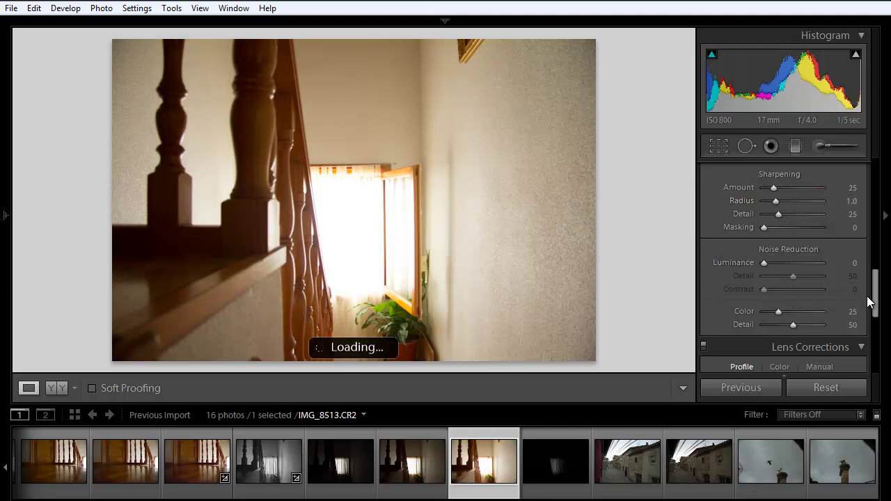
Try Exposure −3.57, inspect the window up close, then reset Exposure to 0.00.
left_click_drag(876, 301, 873, 174)
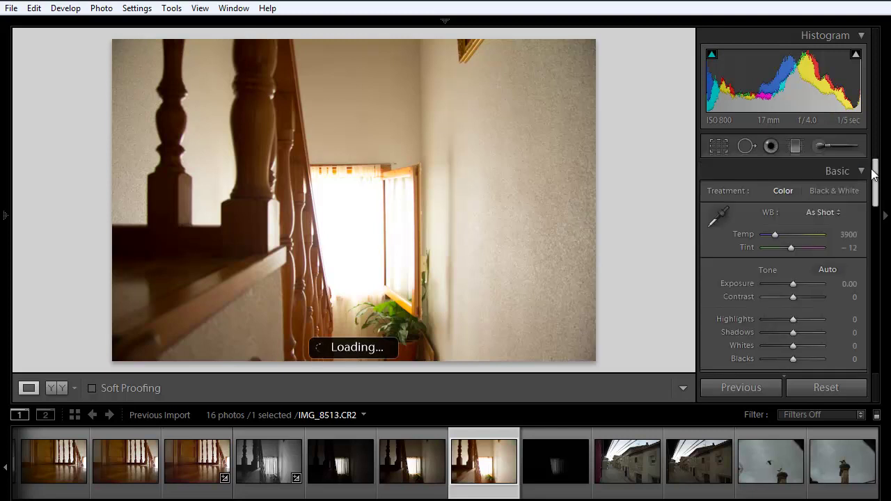
left_click(771, 282)
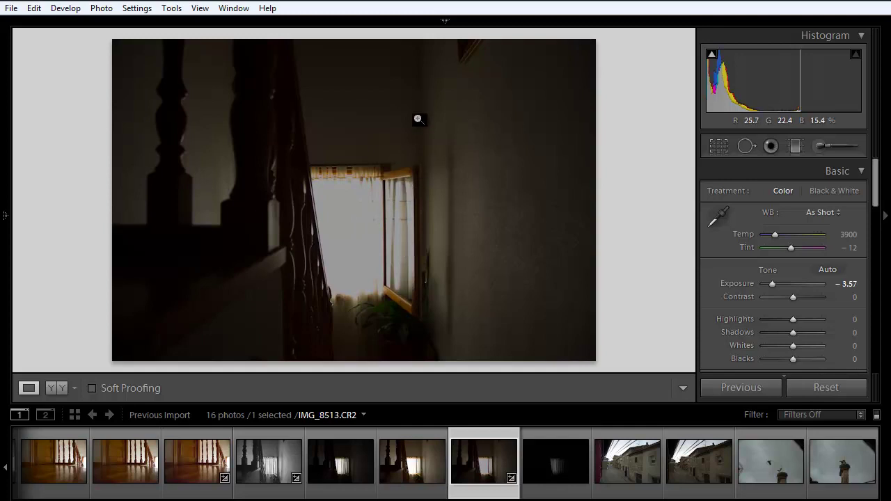
left_click(355, 230)
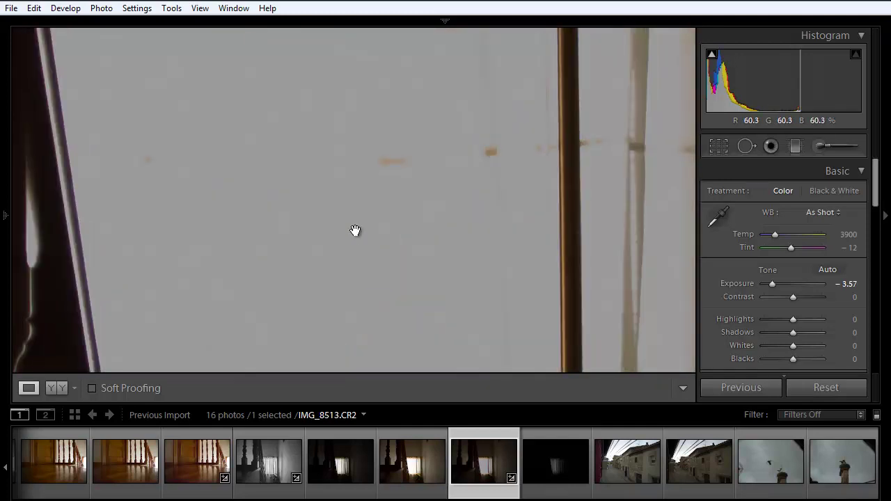
left_click(355, 231)
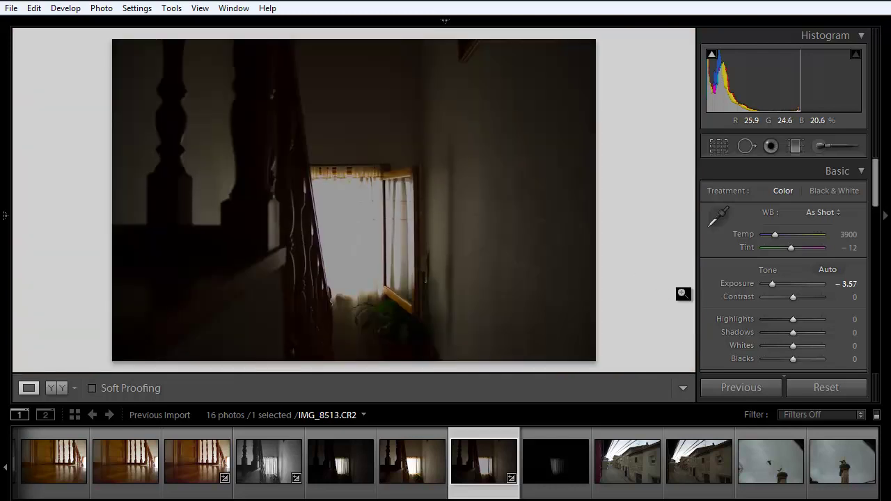
double_click(772, 286)
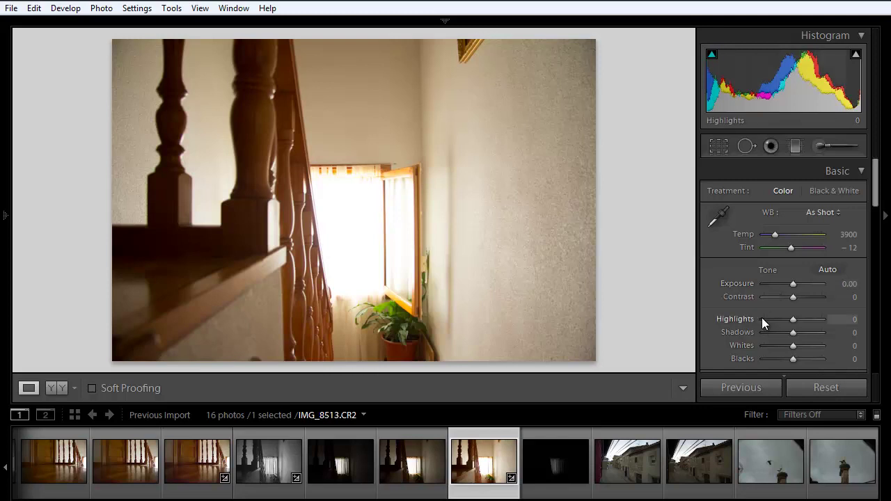
Set Highlights −100, Contrast +26 and Clarity +21 on IMG_8513.
left_click(761, 317)
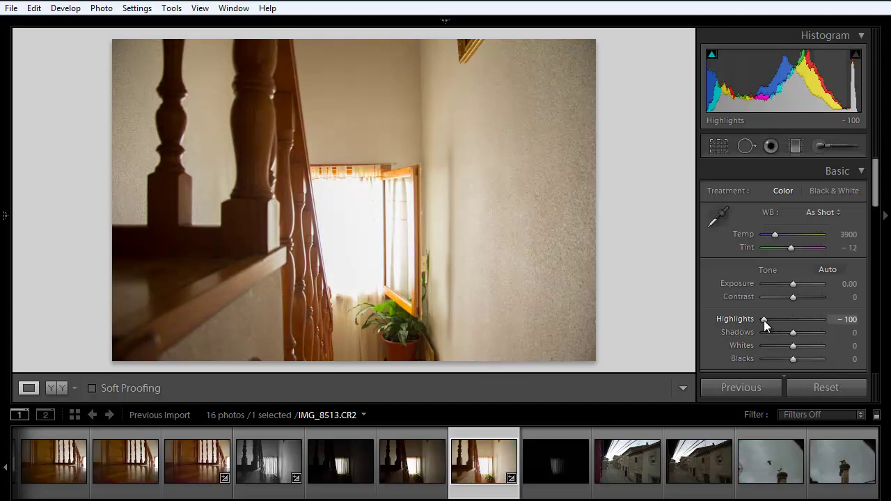
left_click(803, 296)
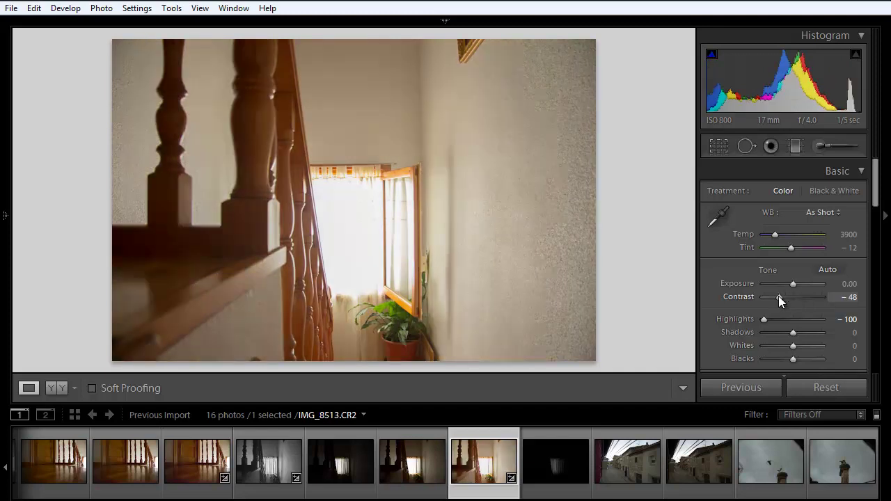
left_click(799, 296)
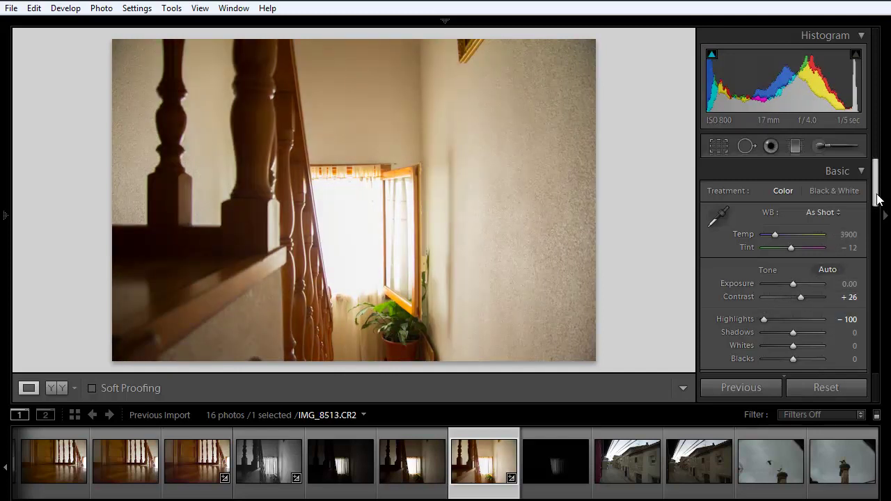
left_click_drag(876, 197, 878, 225)
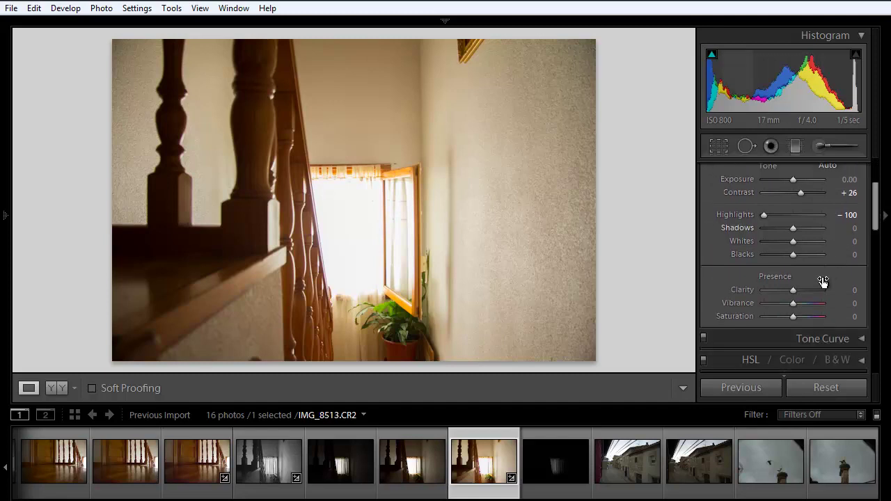
left_click(812, 290)
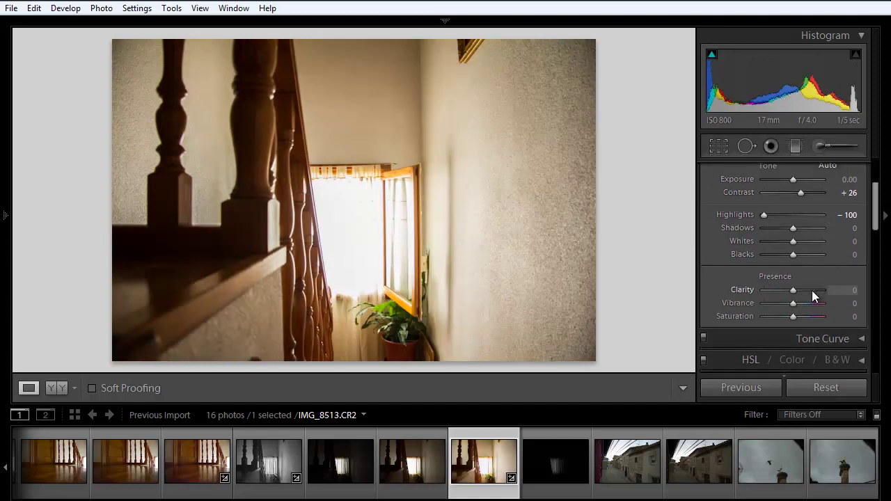
double_click(812, 291)
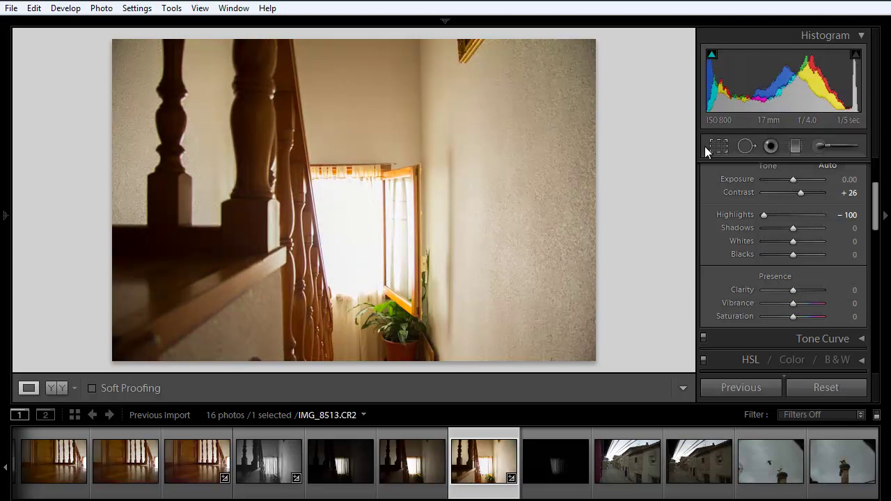
left_click(799, 287)
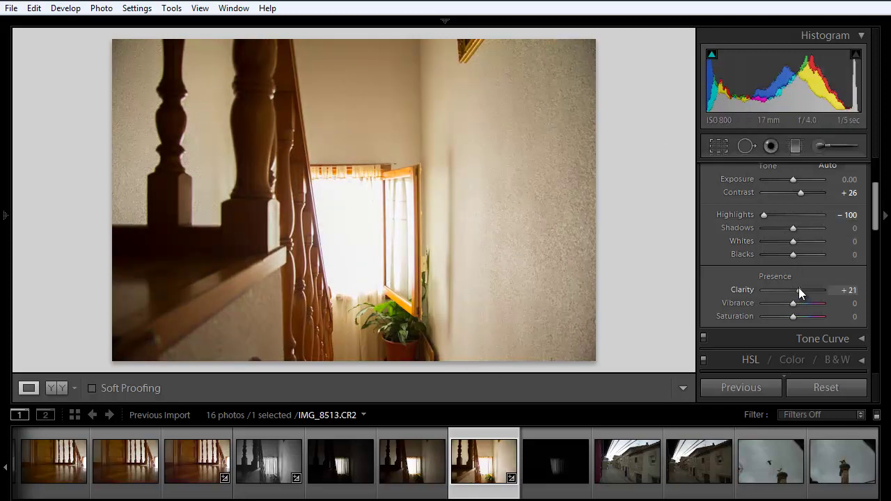
left_click(824, 147)
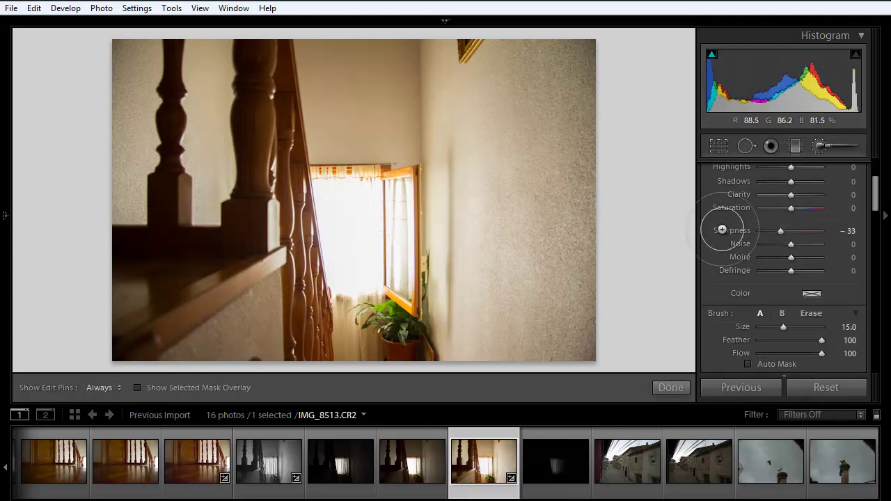
Set the adjustment brush to Sharpness 43, Clarity 56 and Exposure −0.78.
double_click(782, 228)
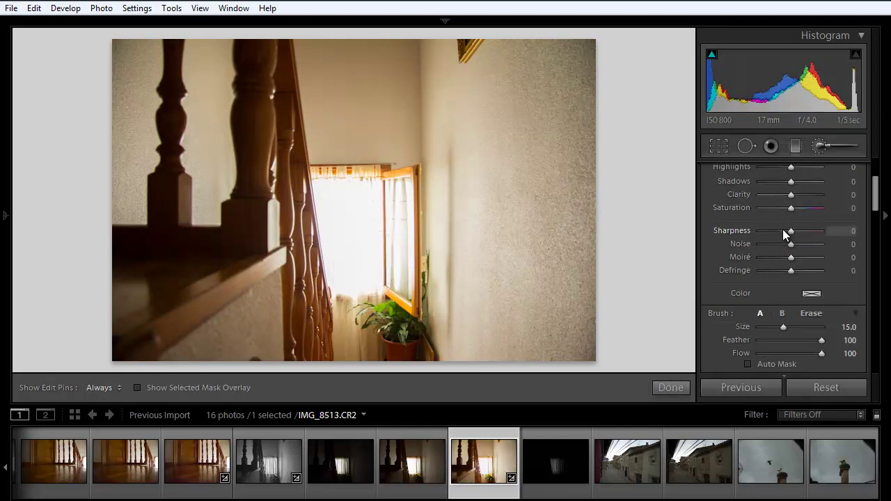
left_click(803, 232)
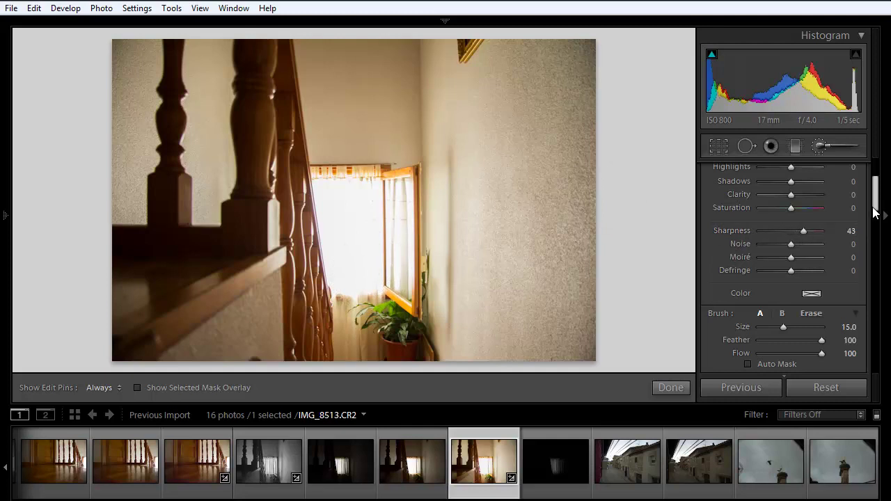
left_click(808, 195)
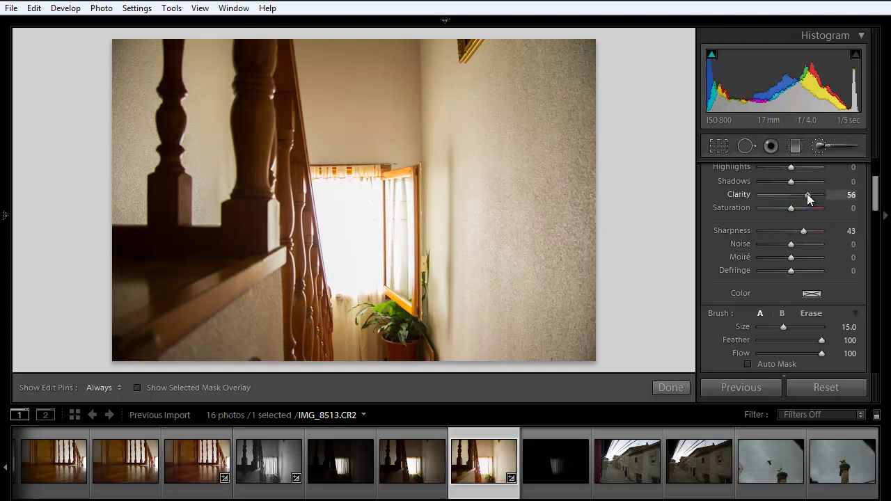
left_click_drag(874, 190, 875, 164)
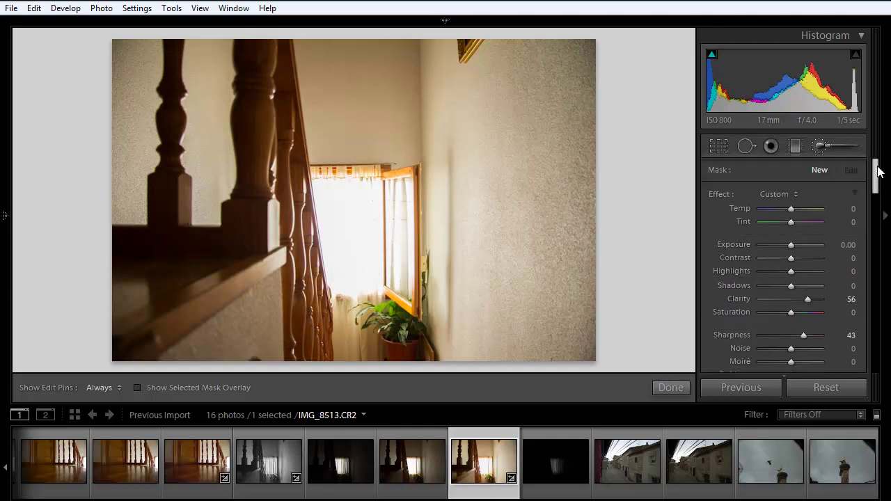
left_click(784, 244)
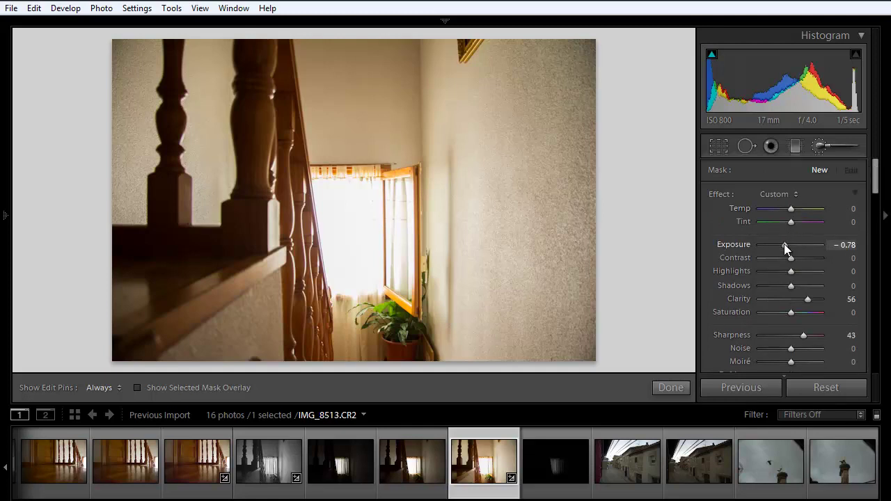
Paint the brush over the bright window curtains and finish the adjustment.
left_click(349, 222)
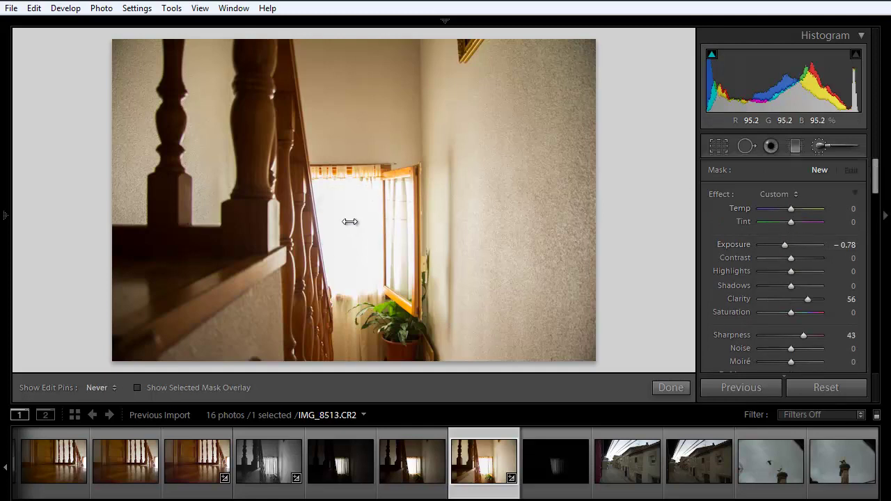
key("h")
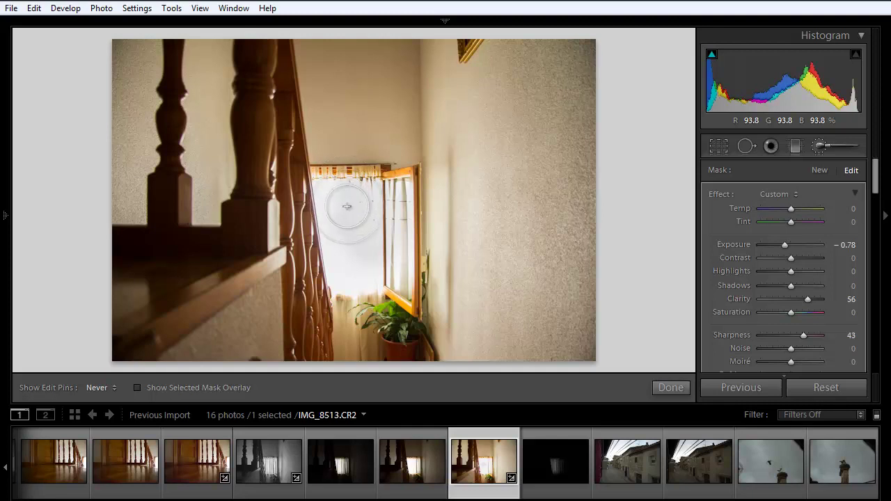
mouse_move(350, 251)
left_mouse_down()
mouse_move(387, 218)
mouse_move(393, 193)
left_mouse_up()
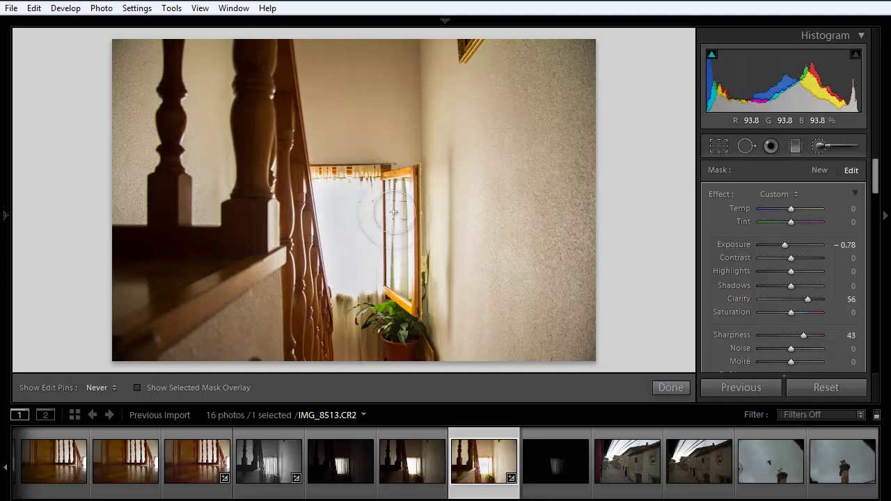
key("h")
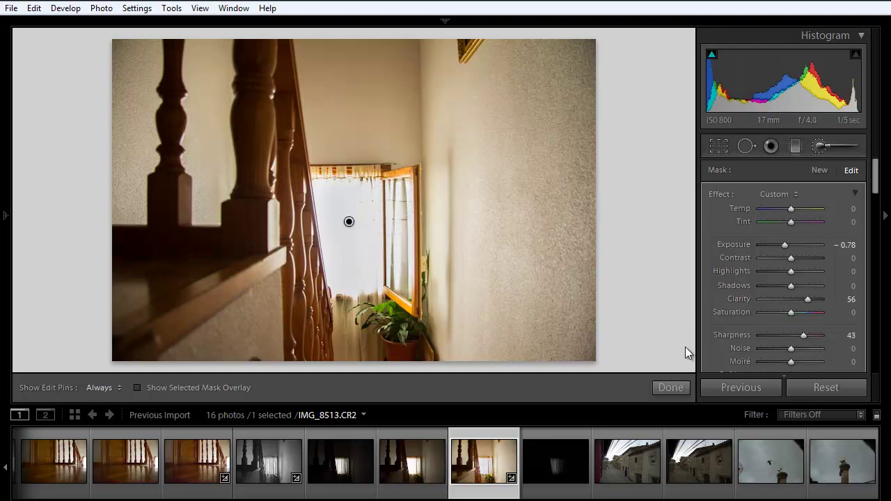
left_click(669, 389)
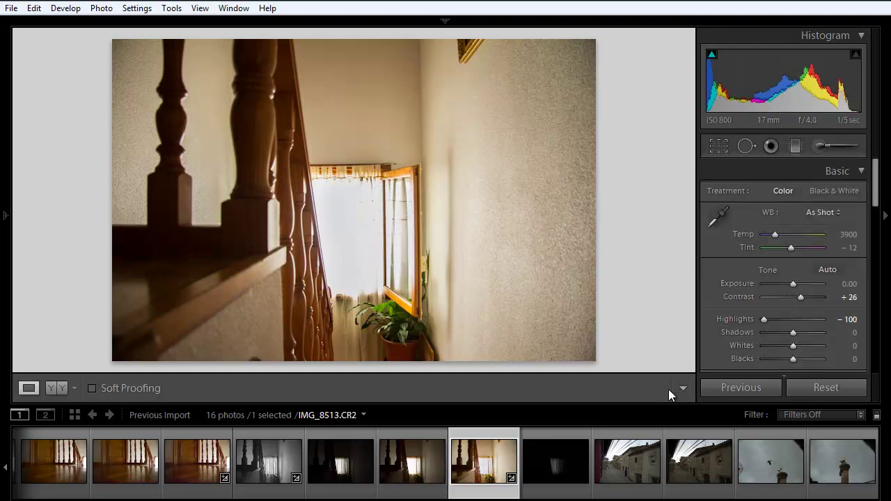
Glance at the darker IMG_8511 bracket, then load IMG_8512 from the filmstrip.
left_click(349, 469)
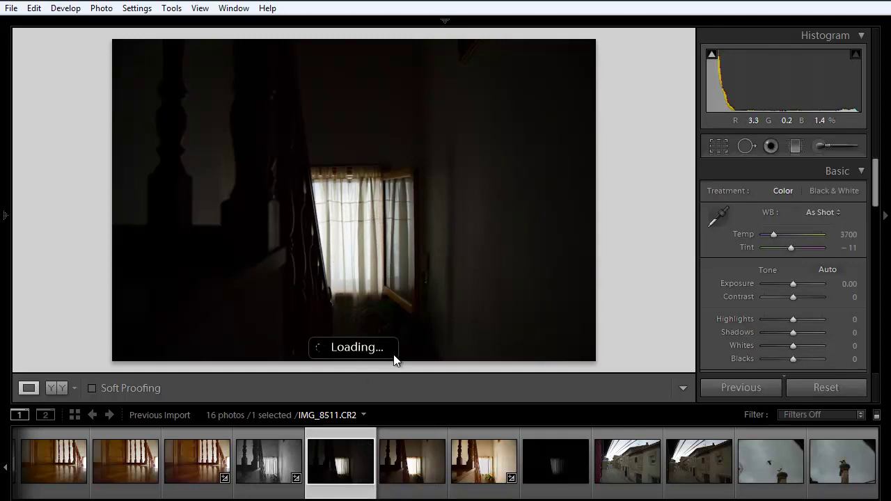
left_click(410, 470)
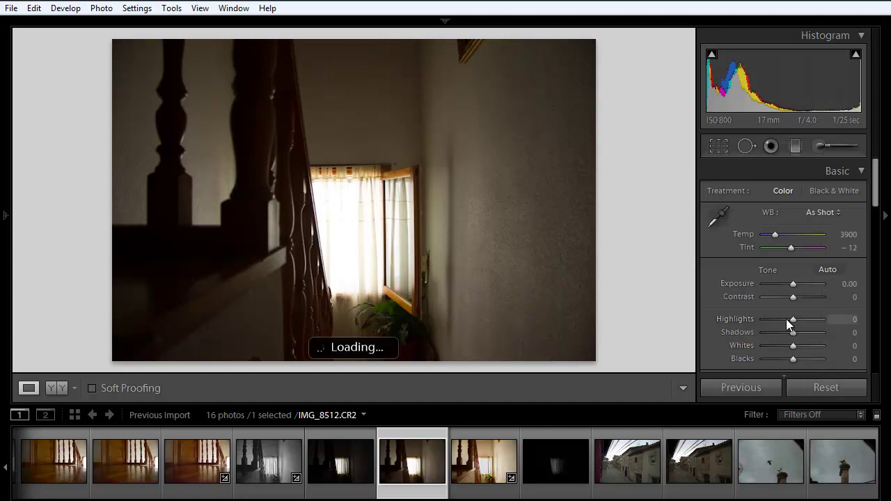
mouse_move(792, 319)
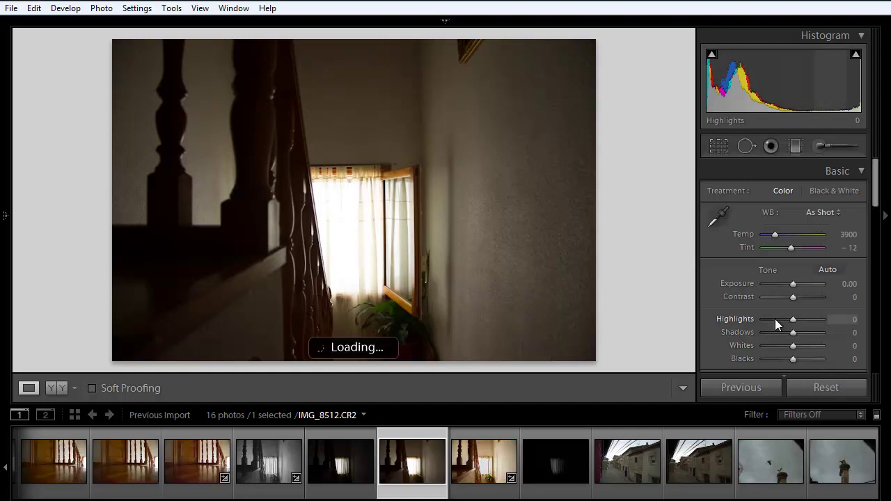
Raise Exposure to +1.31 and pull Highlights down to -93, then inspect the curtains at 1:1.
left_click(774, 318)
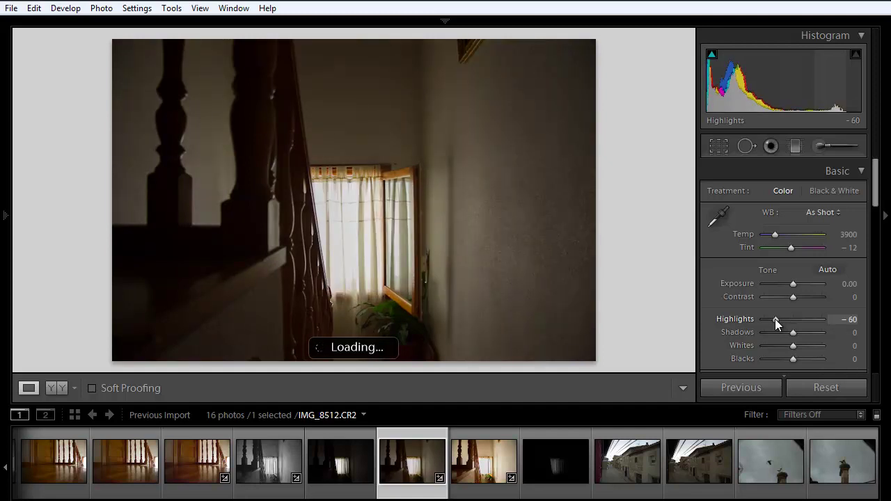
mouse_move(775, 319)
left_mouse_down()
mouse_move(762, 319)
mouse_move(777, 316)
left_mouse_up()
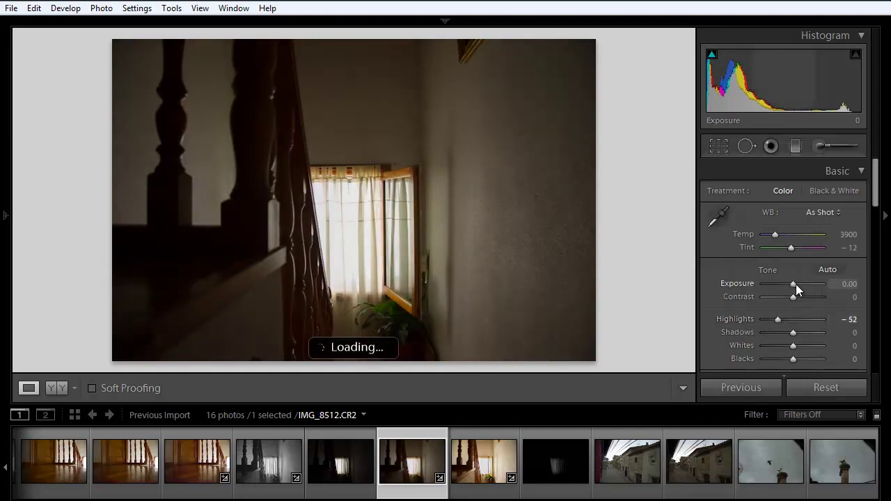
left_click_drag(794, 284, 802, 285)
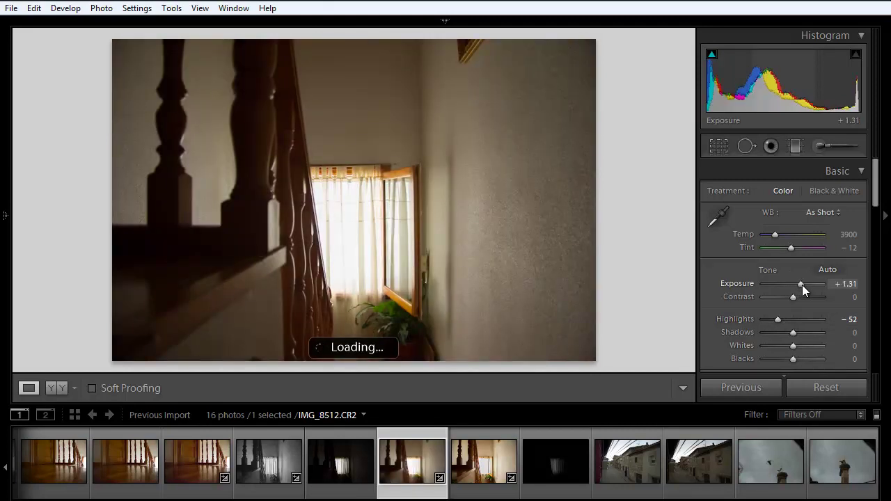
left_click_drag(775, 320, 771, 319)
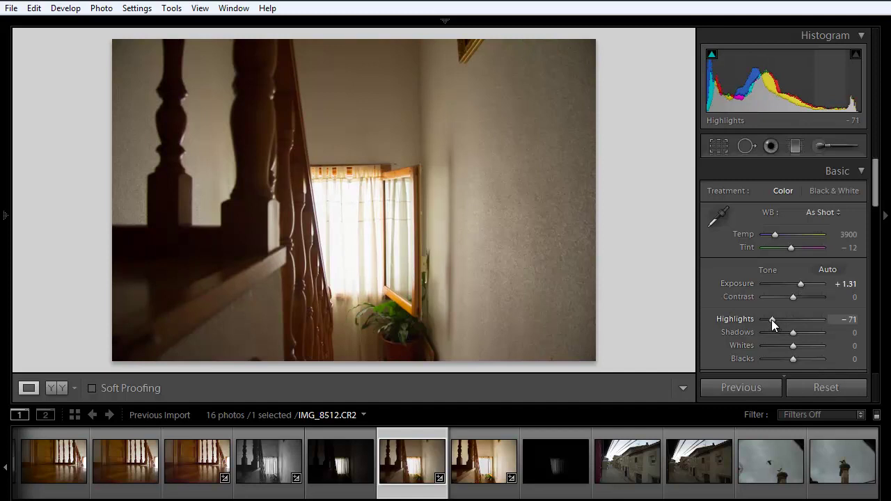
left_click_drag(771, 319, 765, 318)
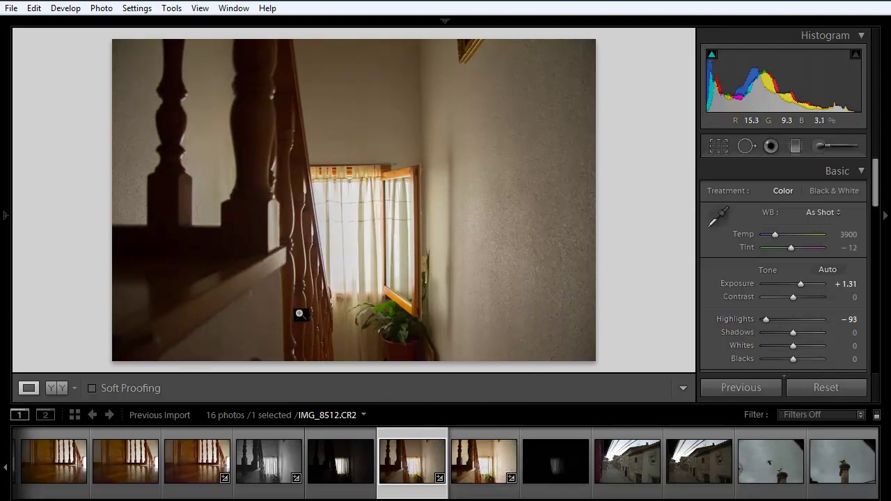
left_click(362, 217)
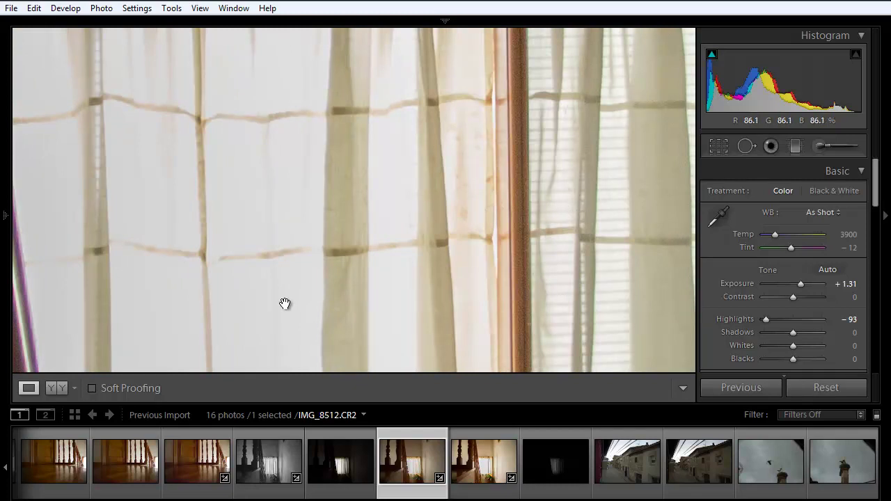
left_click(590, 231)
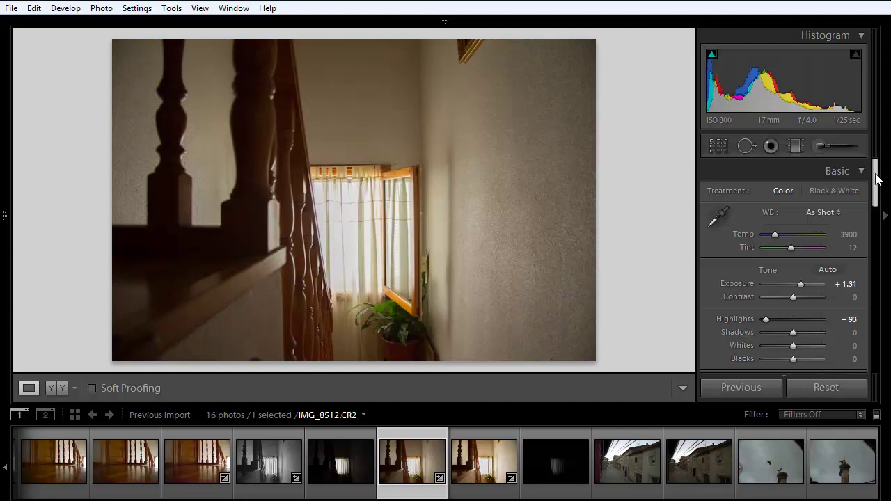
Set Shadows to +52, Blacks to -24 and Clarity to +38, then inspect the wall at 1:1.
left_click_drag(875, 180, 875, 189)
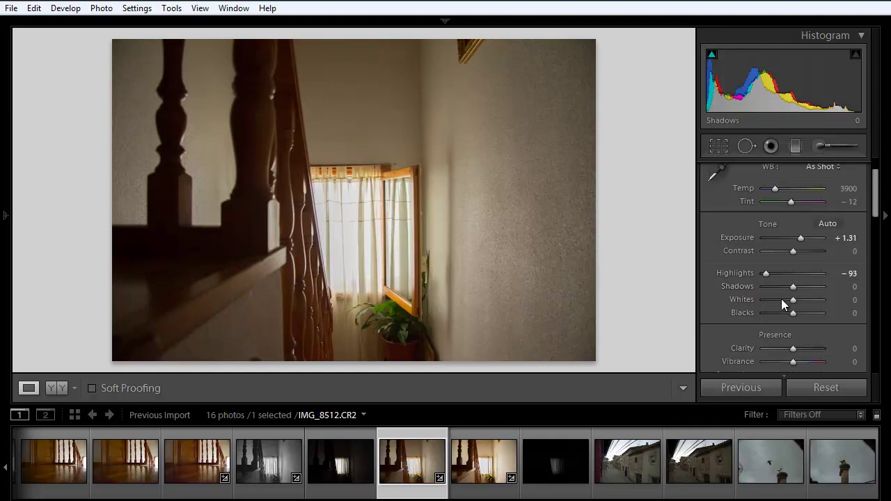
left_click_drag(801, 287, 808, 287)
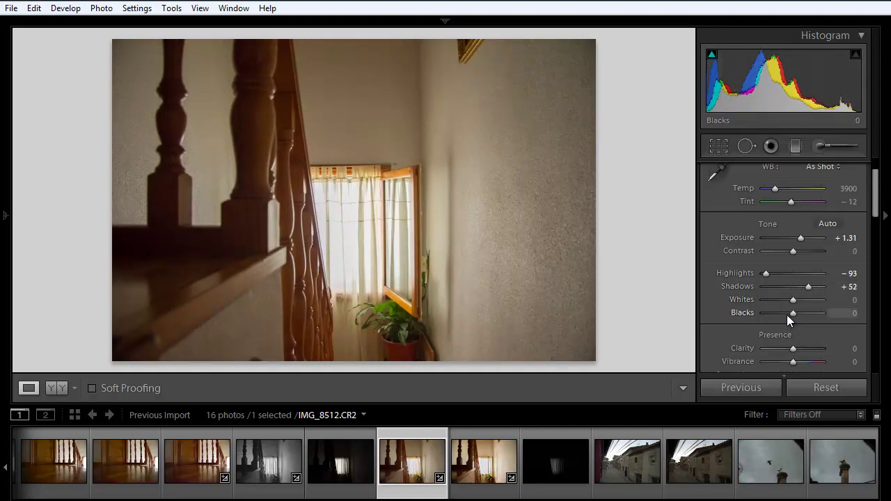
left_click(785, 313)
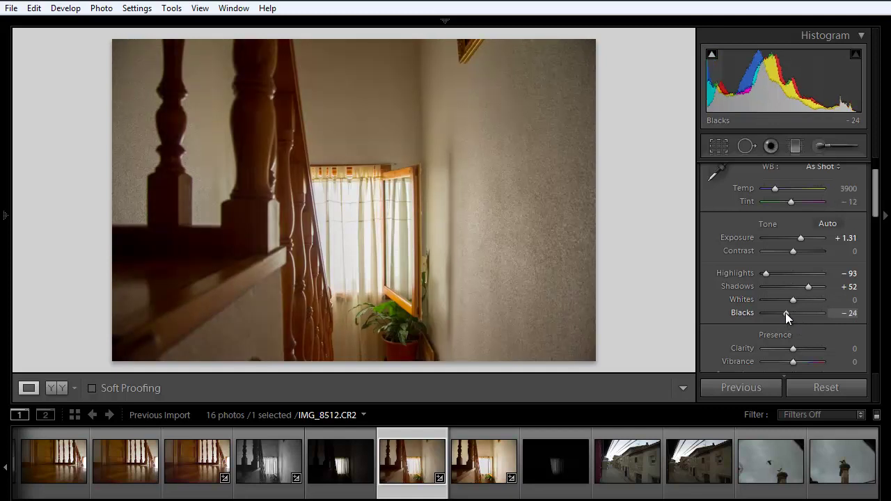
left_click(804, 349)
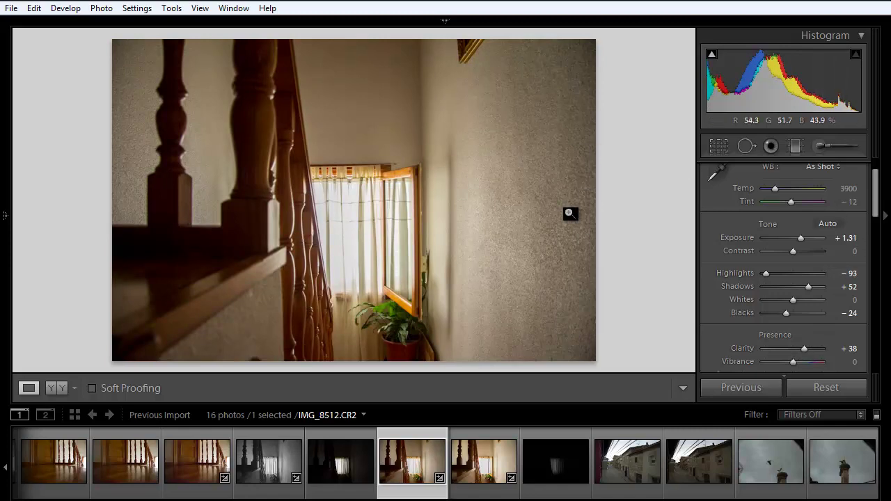
left_click(567, 212)
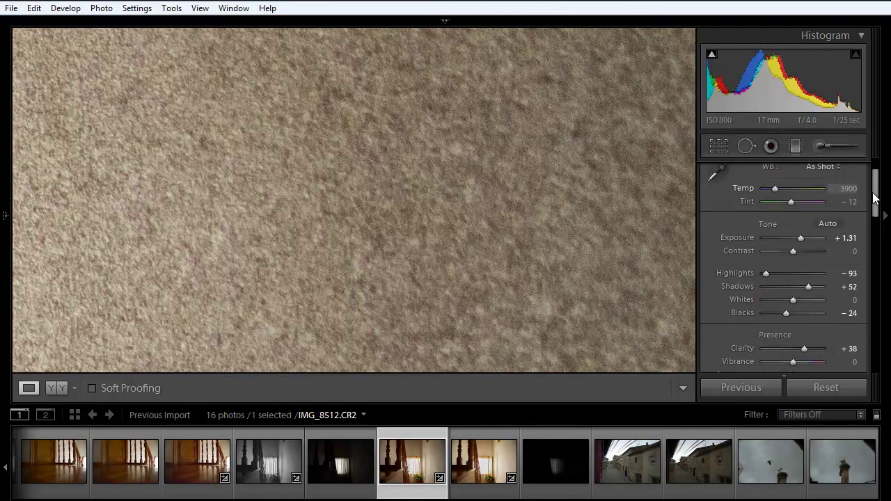
Set Detail panel Luminance noise reduction to 30, comparing the wall at 1:1 with the full photo.
left_click_drag(876, 195, 876, 303)
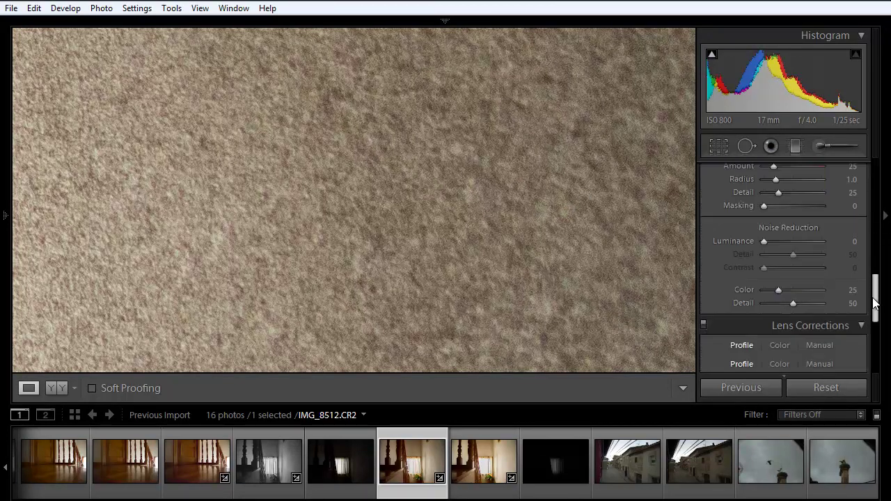
left_click_drag(766, 217, 773, 220)
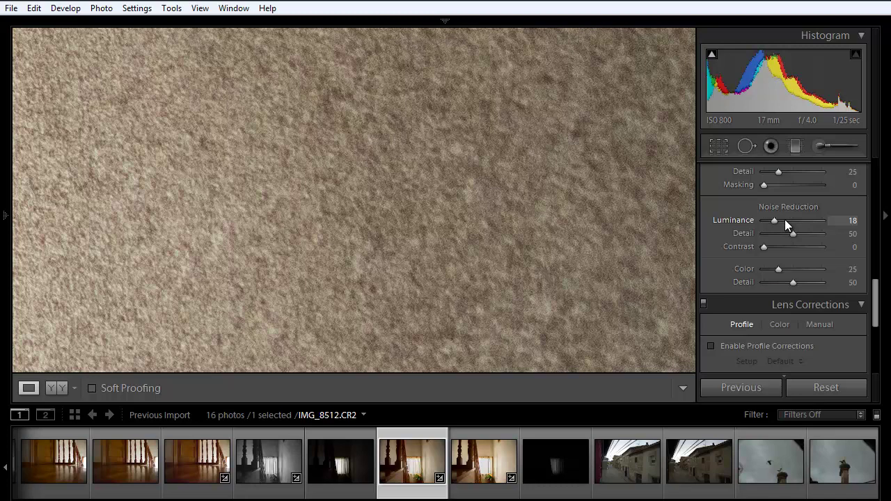
left_click(779, 219)
left_click_drag(779, 219, 780, 219)
key("Up")
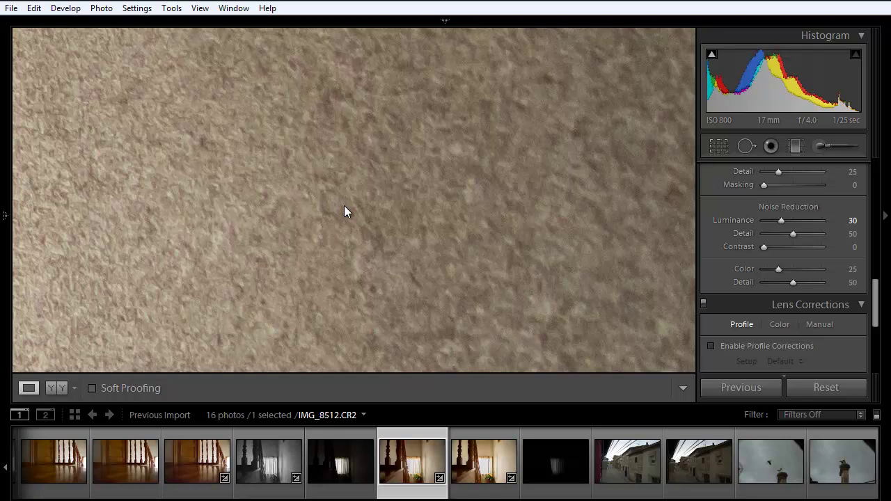
left_click(344, 205)
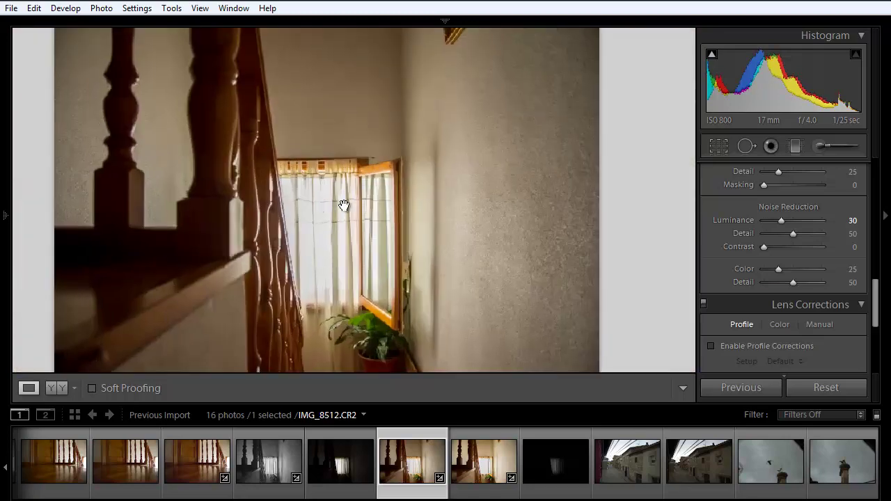
key("z")
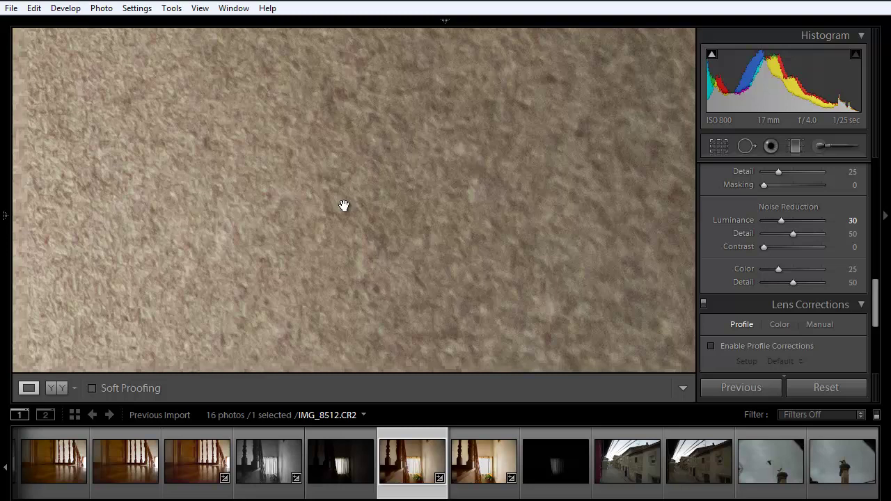
left_click(345, 206)
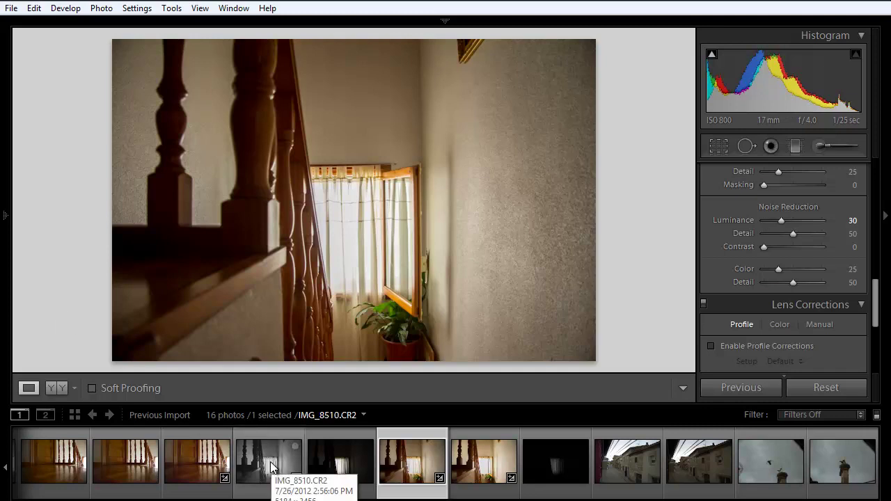
left_click(271, 467)
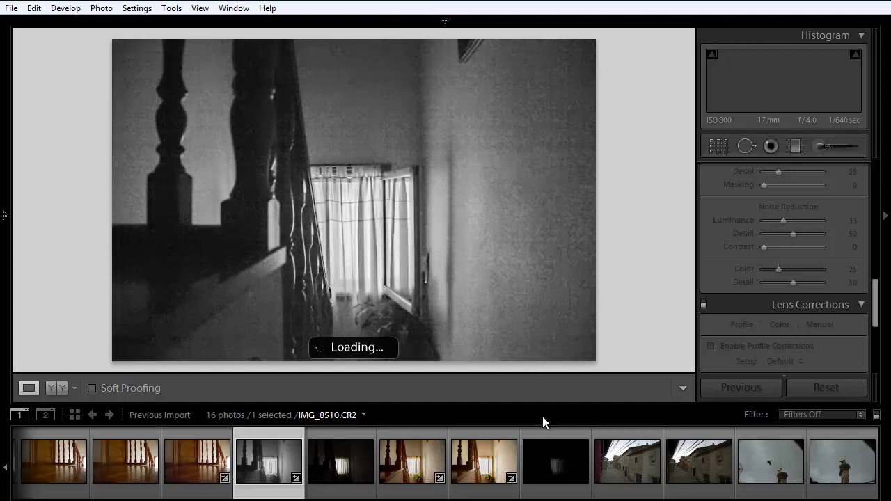
left_click(482, 462)
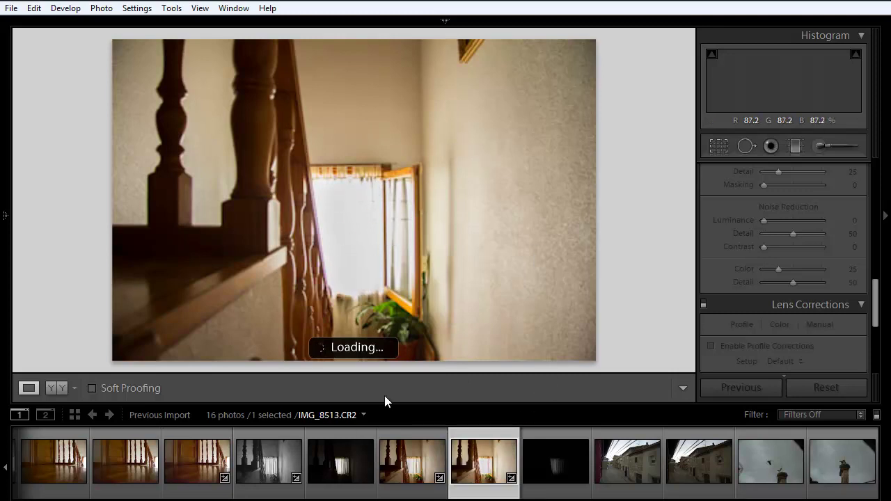
left_click(401, 473)
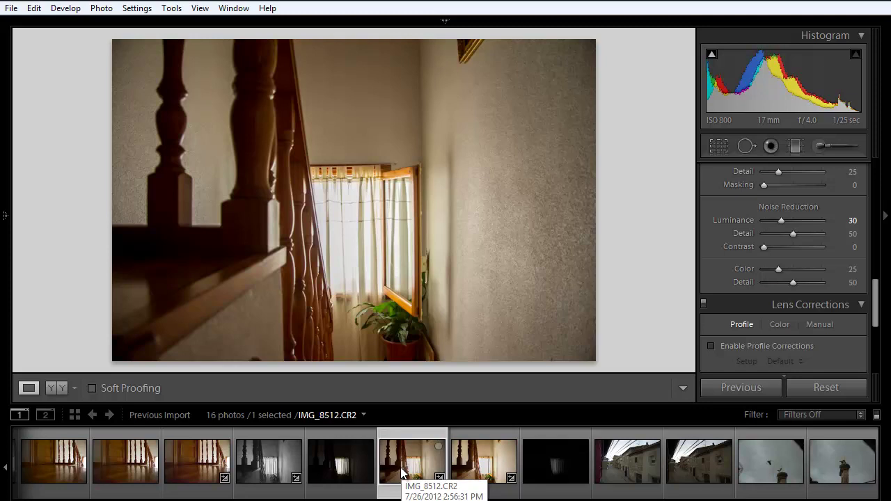
left_click(816, 387)
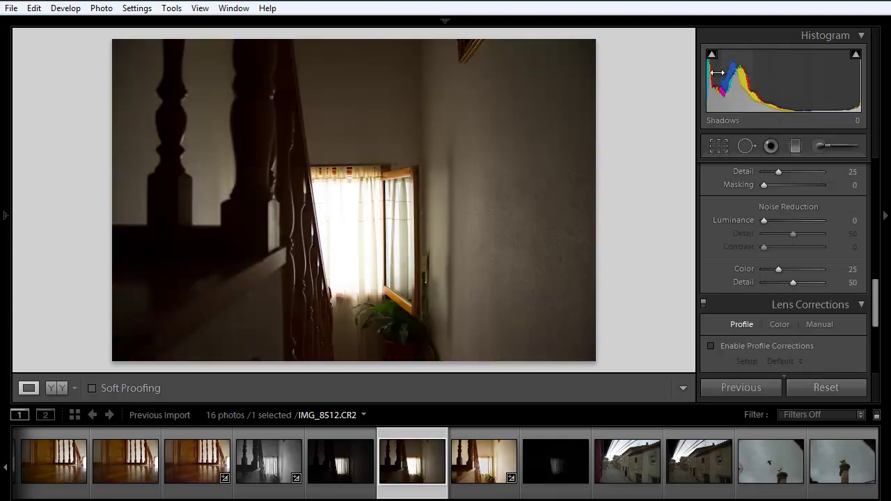
left_click(855, 55)
key("ctrl+z")
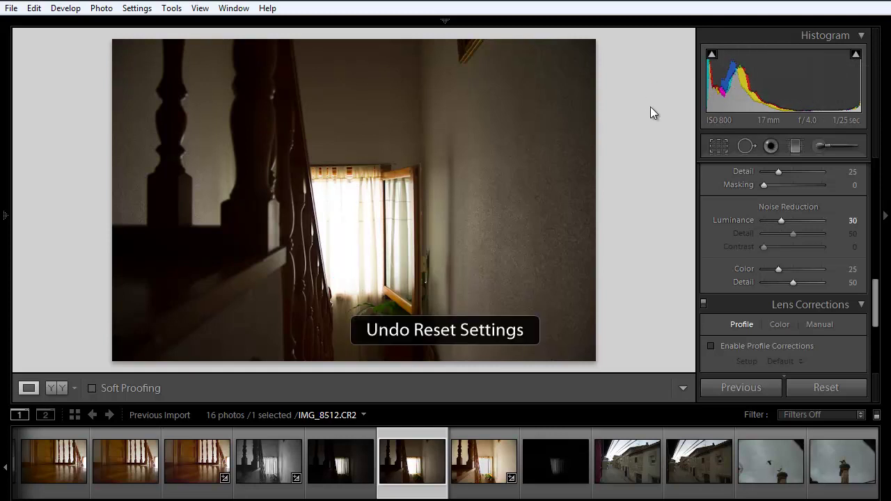